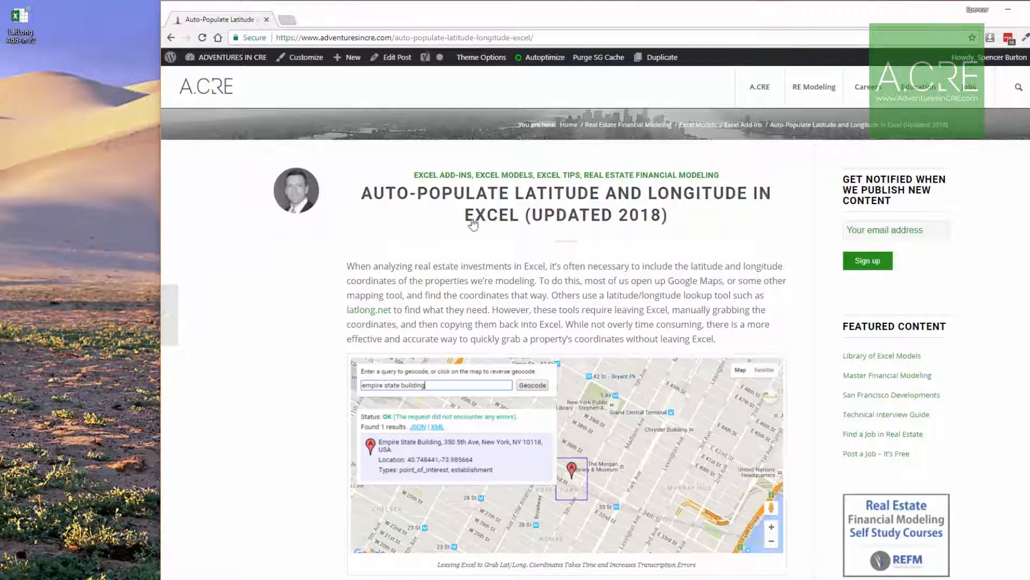
{"action": "left_click_drag", "start_coordinate": [19, 25], "coordinate": [103, 50]}
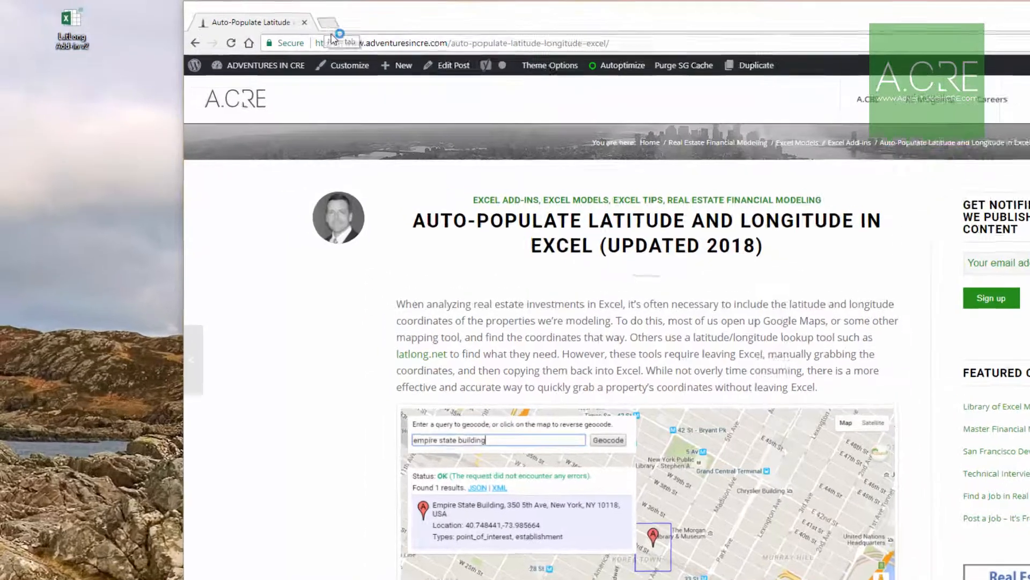
Open the Google home page in a new browser tab.
{"action": "left_click", "coordinate": [330, 28]}
{"action": "type", "text": "www."}
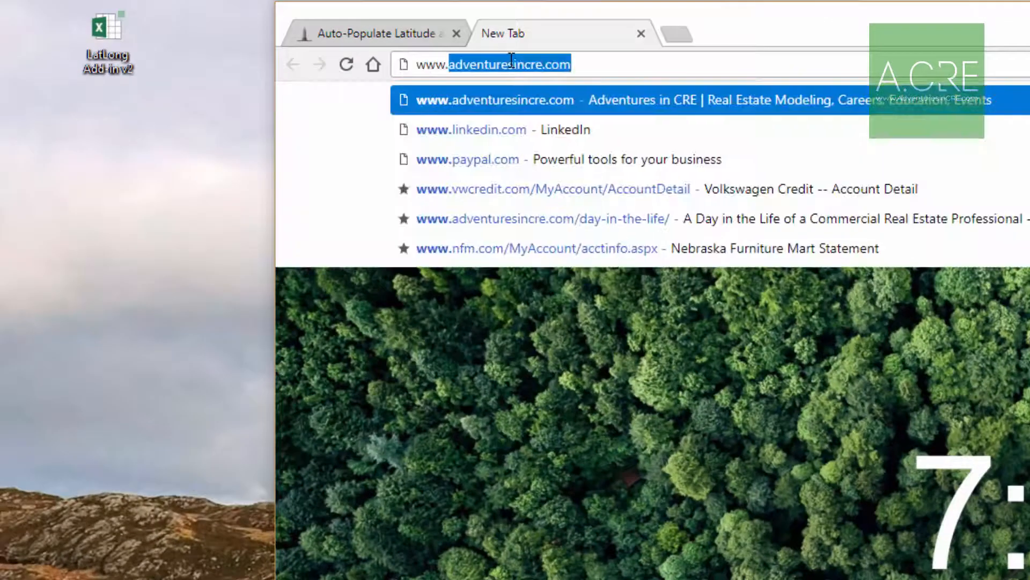
{"action": "type", "text": "goo"}
{"action": "key", "text": "Return"}
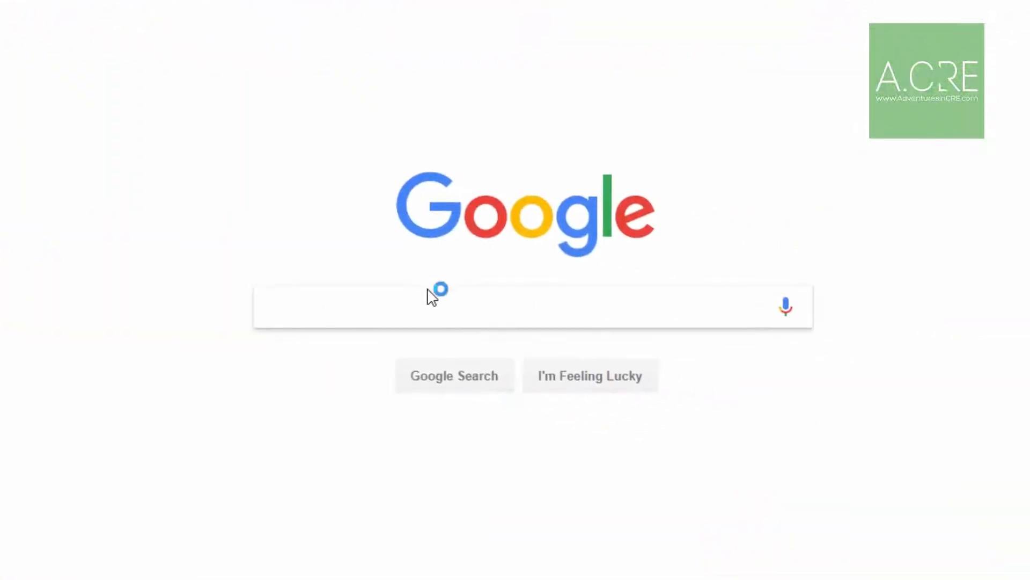
Search for "google geocoding api key" and open the Google Developers "Get API Key" page for the Google Maps Geocoding API.
{"action": "left_click", "coordinate": [429, 310]}
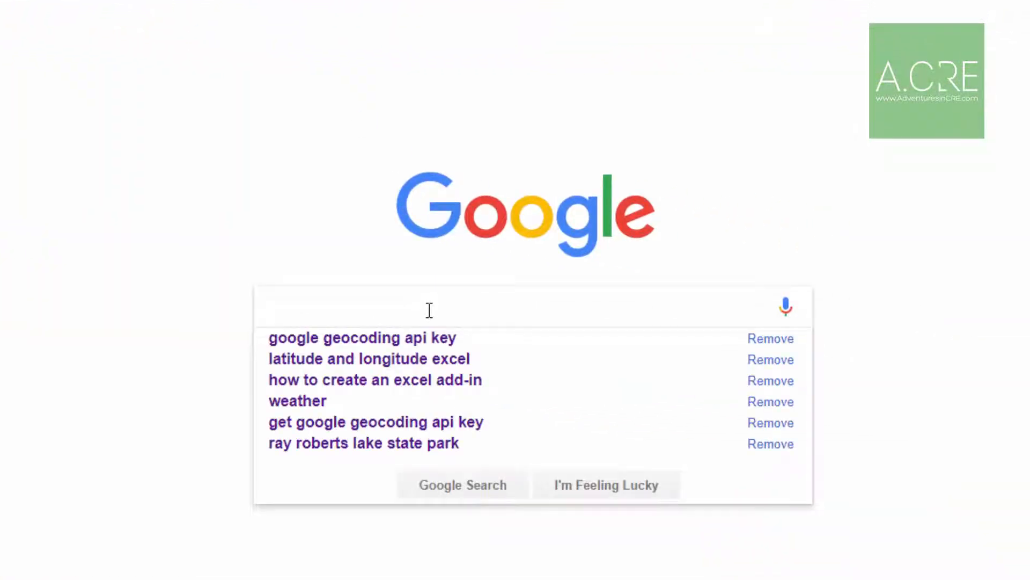
{"action": "type", "text": "google geo"}
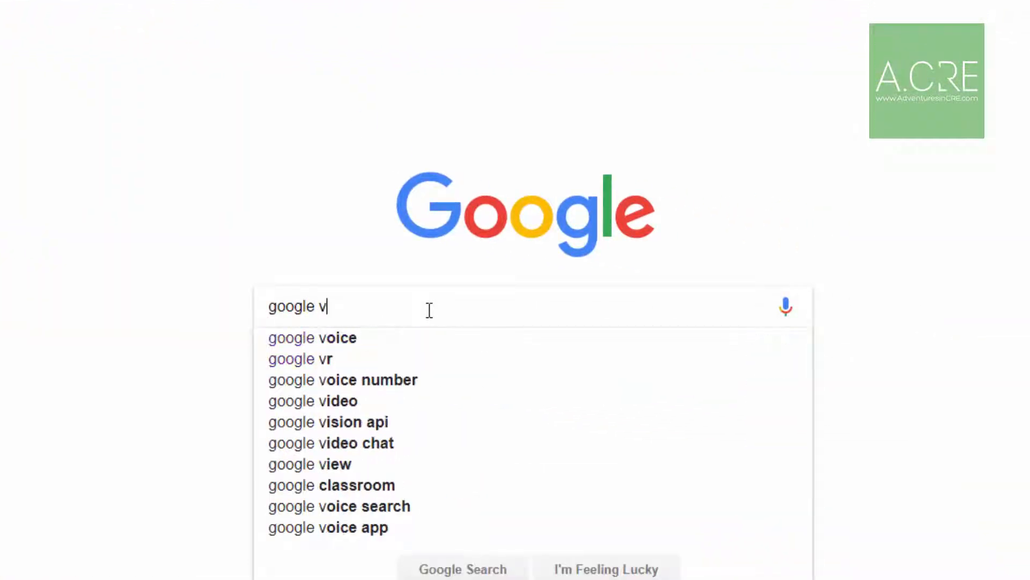
{"action": "type", "text": "coding api key"}
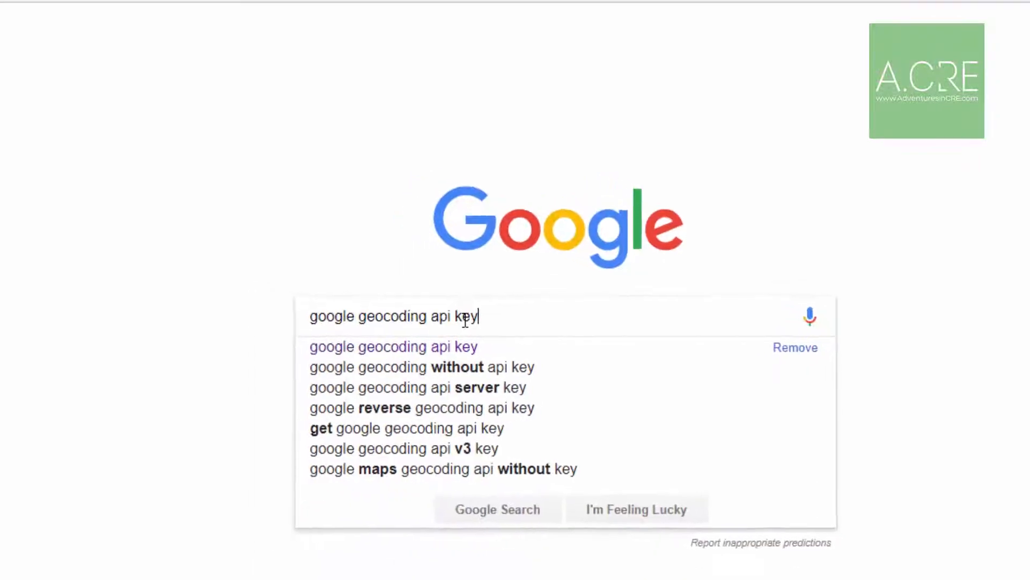
{"action": "key", "text": "Return"}
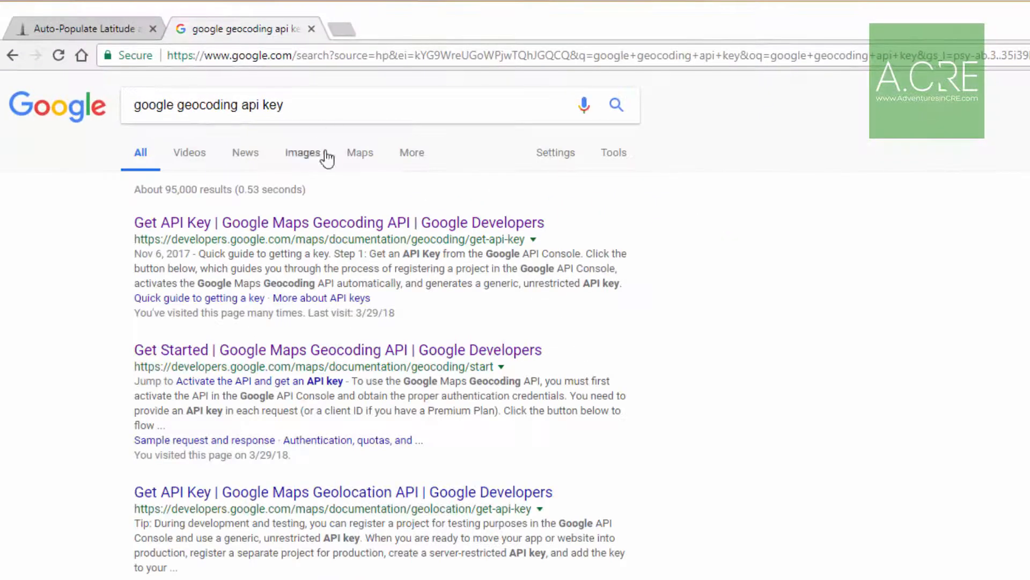
{"action": "left_click", "coordinate": [275, 224]}
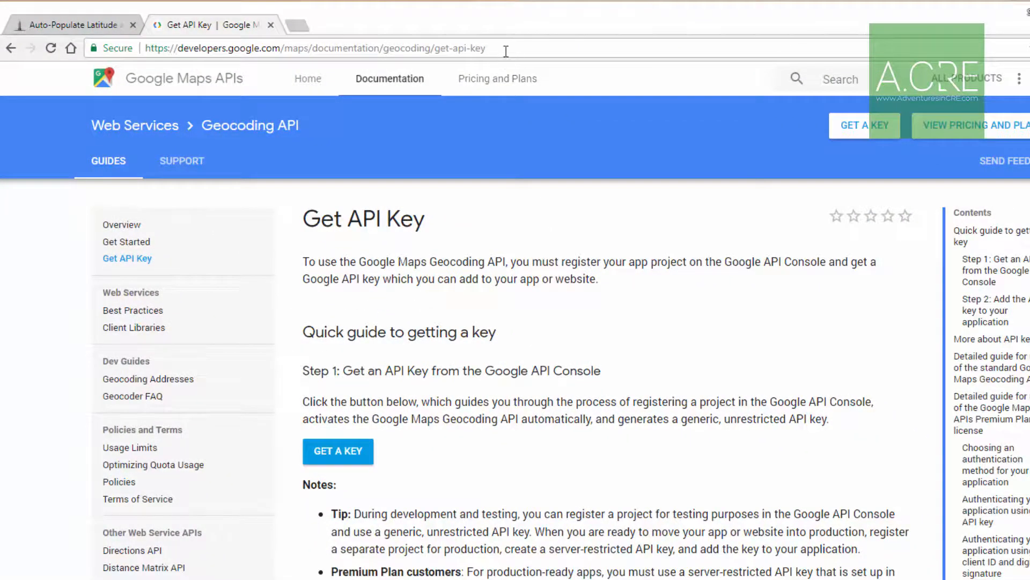
{"action": "left_click_drag", "start_coordinate": [504, 49], "coordinate": [145, 48]}
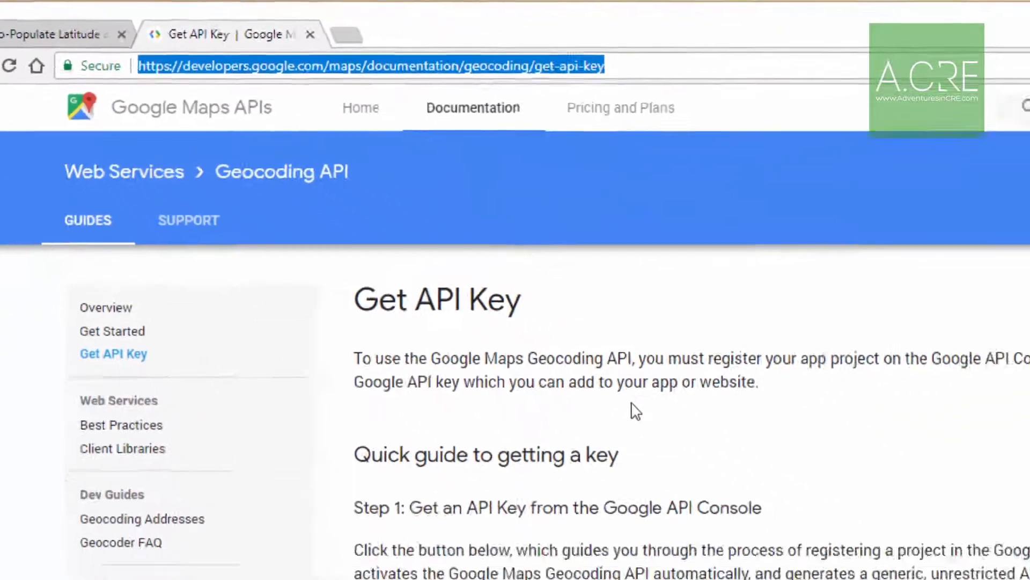
{"action": "left_click", "coordinate": [878, 558]}
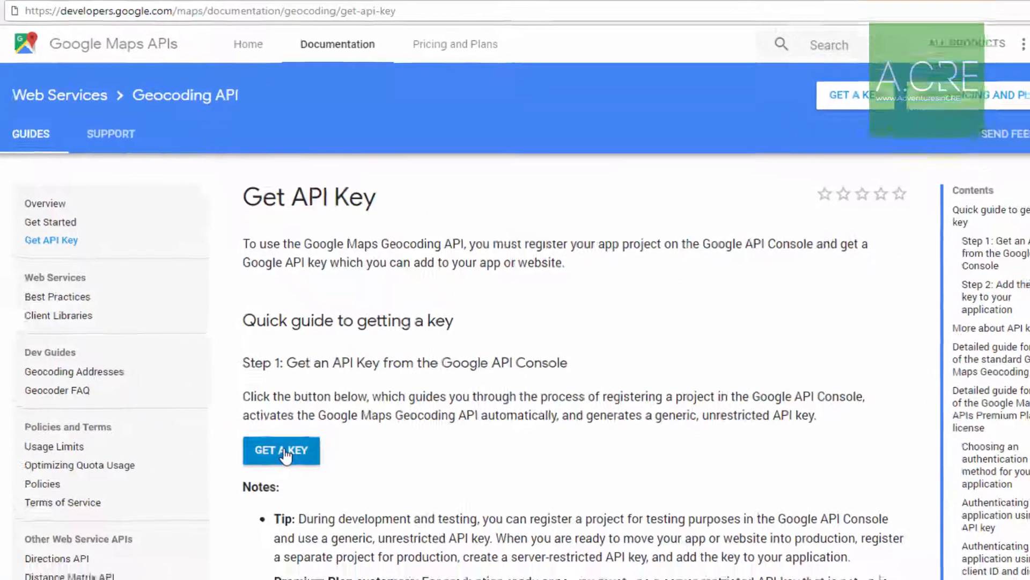
Get a Google Maps Geocoding API key for the Excel LatLong project and copy the key.
{"action": "left_click", "coordinate": [310, 475]}
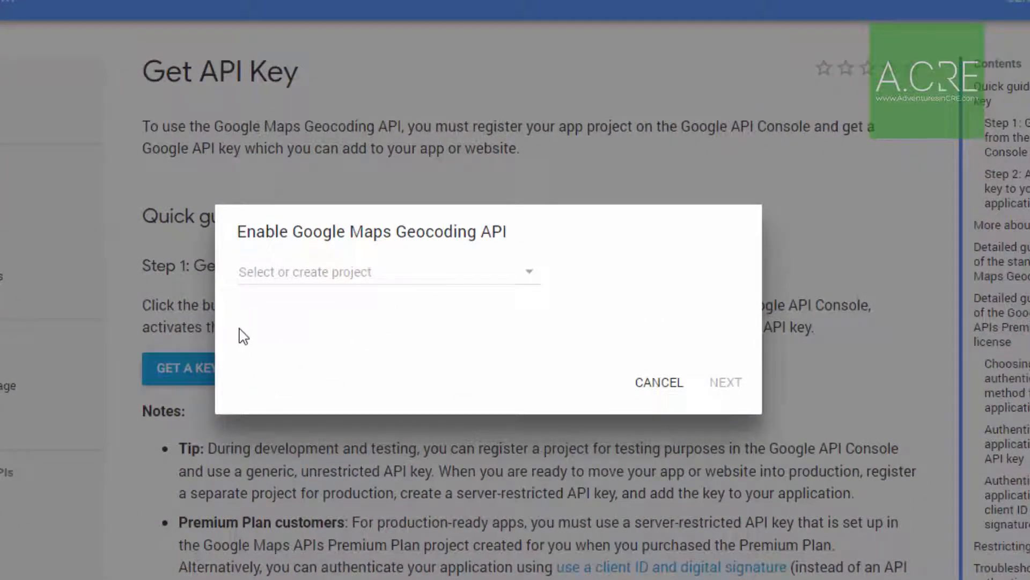
{"action": "left_click", "coordinate": [300, 278]}
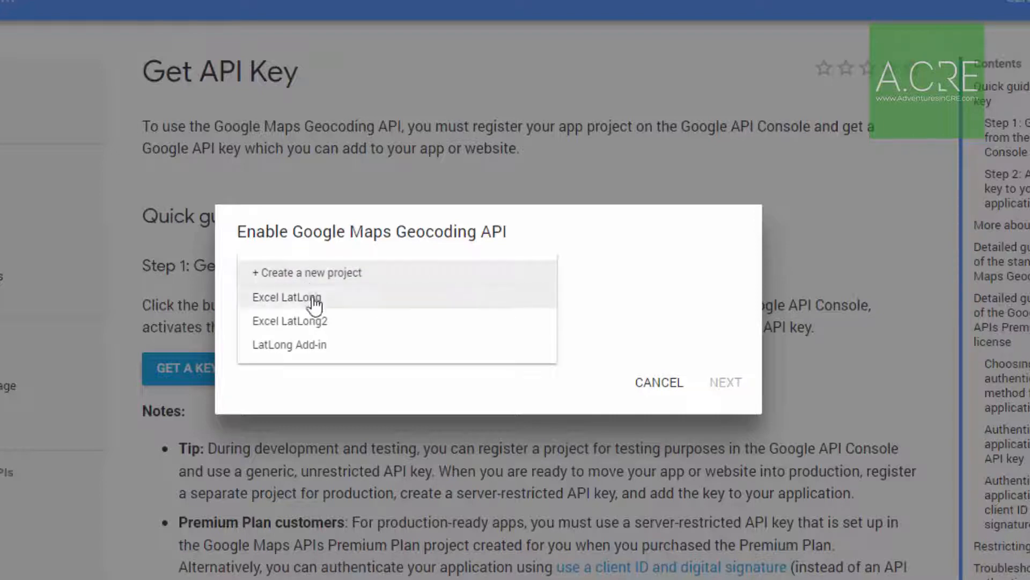
{"action": "left_click", "coordinate": [315, 300]}
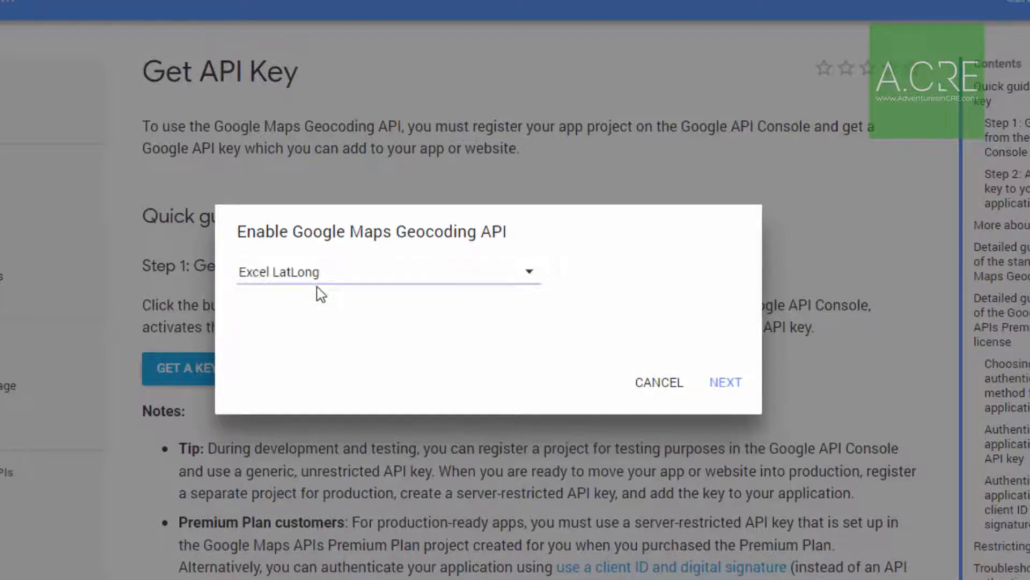
{"action": "left_click", "coordinate": [302, 276]}
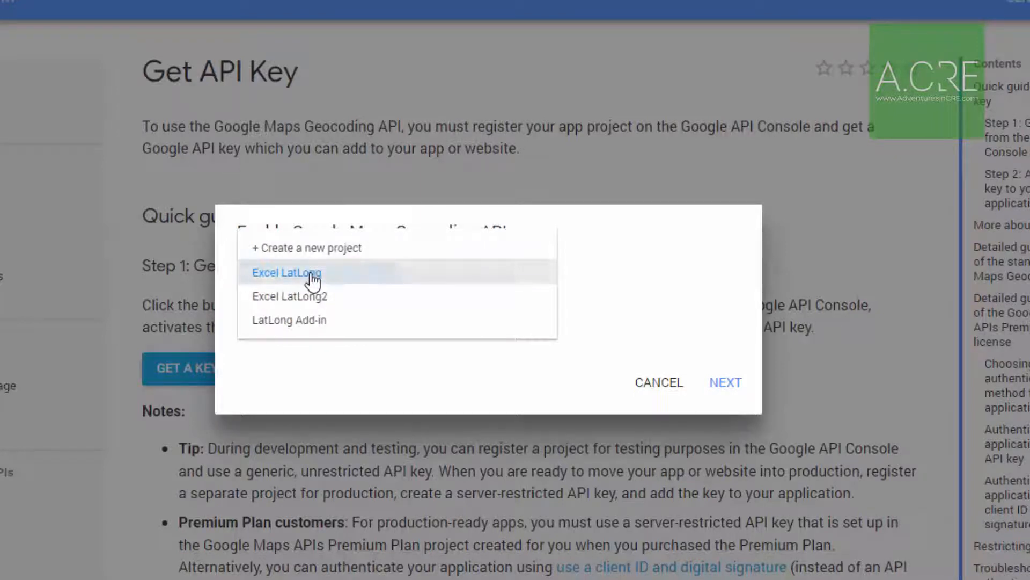
{"action": "left_click", "coordinate": [313, 277]}
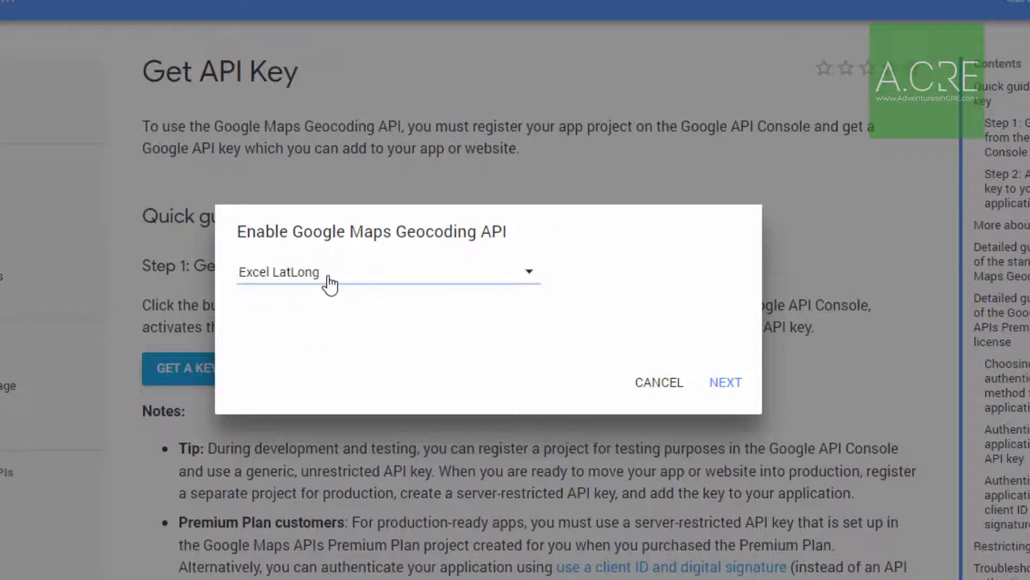
{"action": "left_click", "coordinate": [727, 387]}
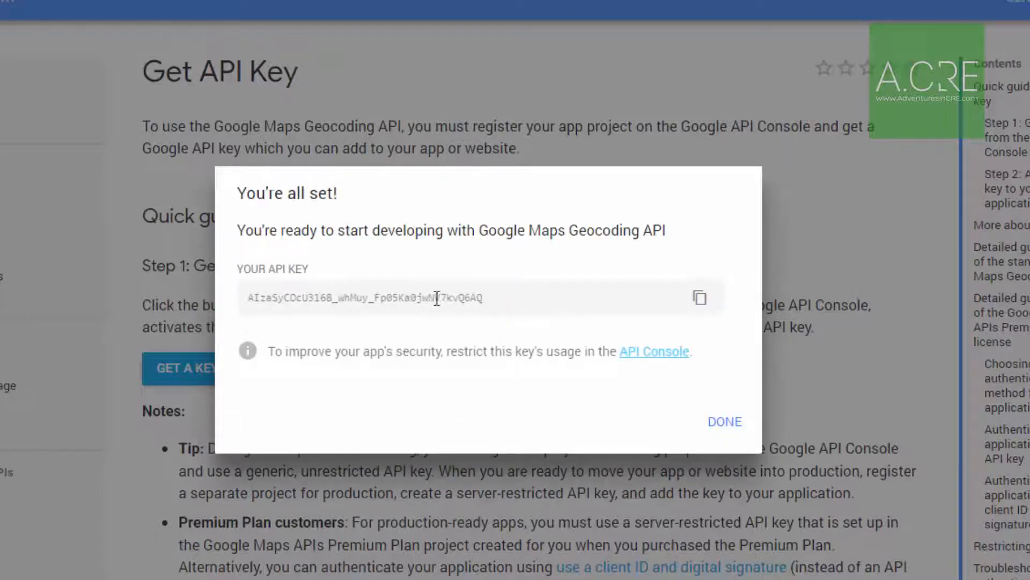
{"action": "left_click", "coordinate": [701, 301]}
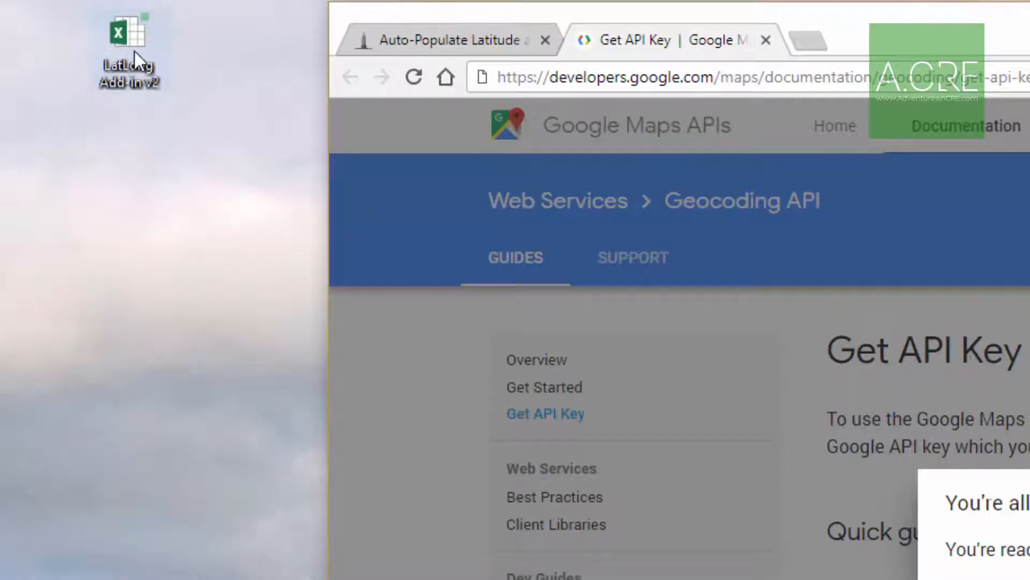
Open the LatLong Add-in v2 file from the desktop in Excel with its macros disabled.
{"action": "double_click", "coordinate": [130, 67]}
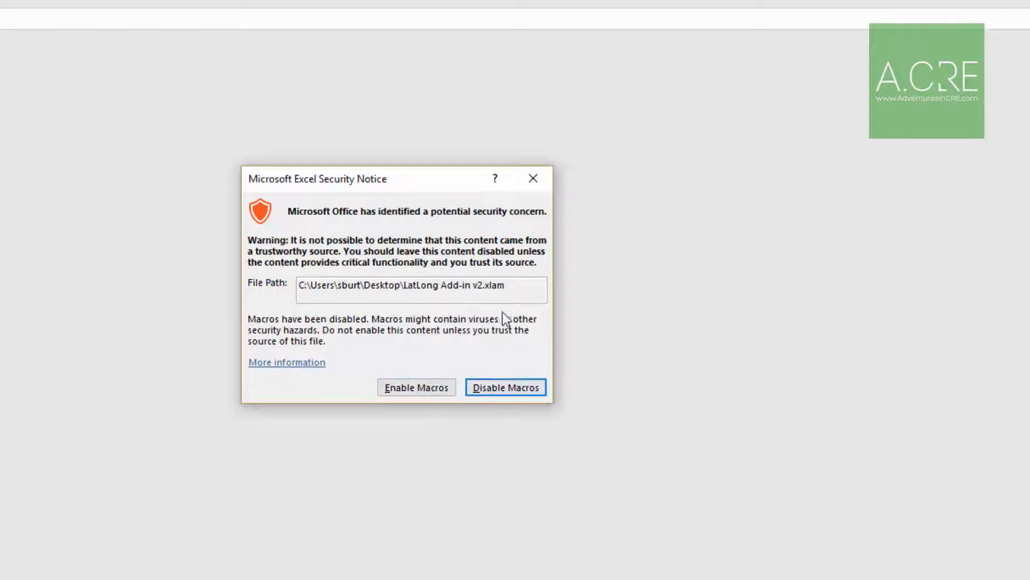
{"action": "left_click", "coordinate": [496, 389]}
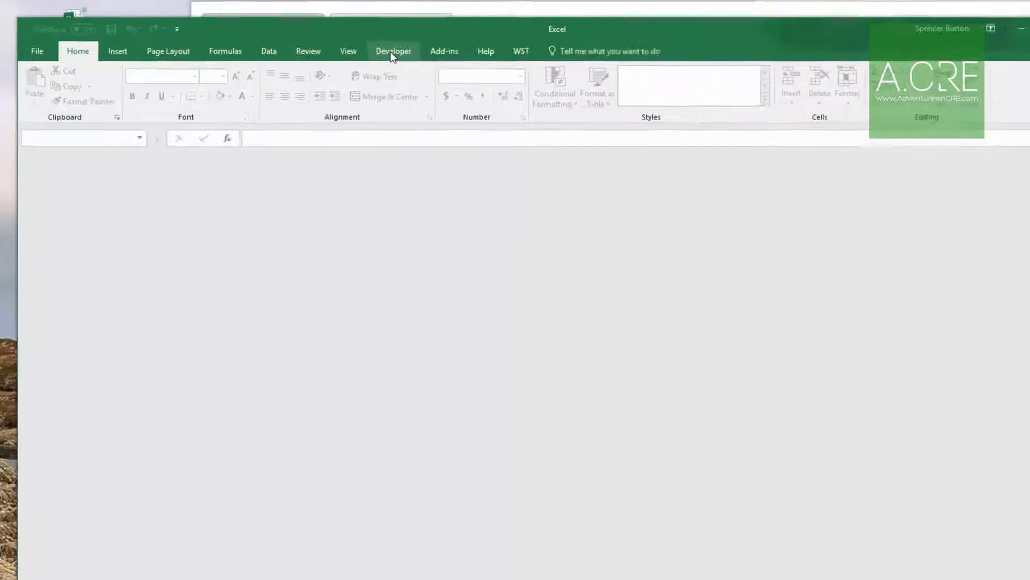
Check in the ribbon customization options whether the Developer tab is enabled.
{"action": "left_click", "coordinate": [362, 48]}
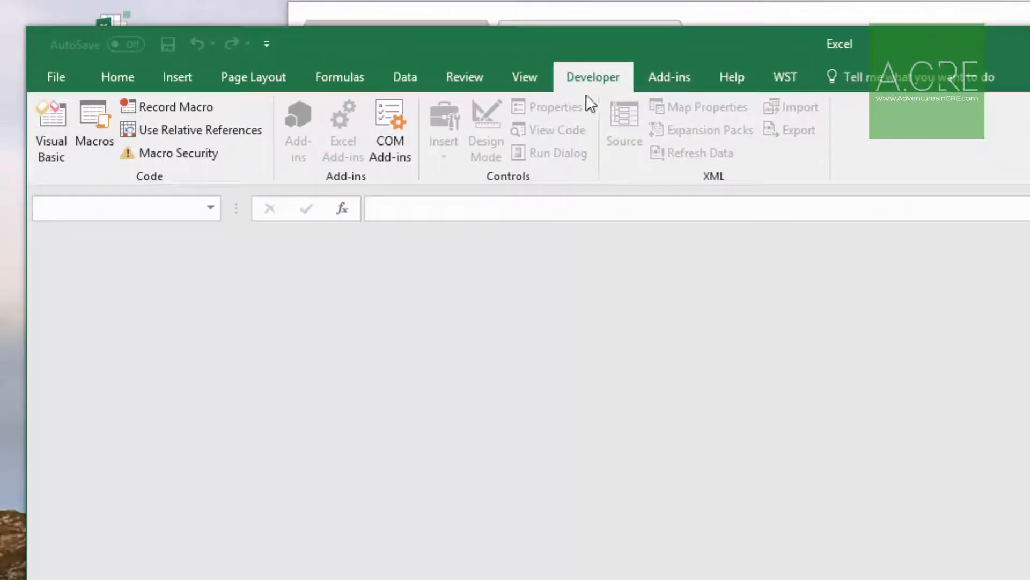
{"action": "left_click", "coordinate": [56, 77]}
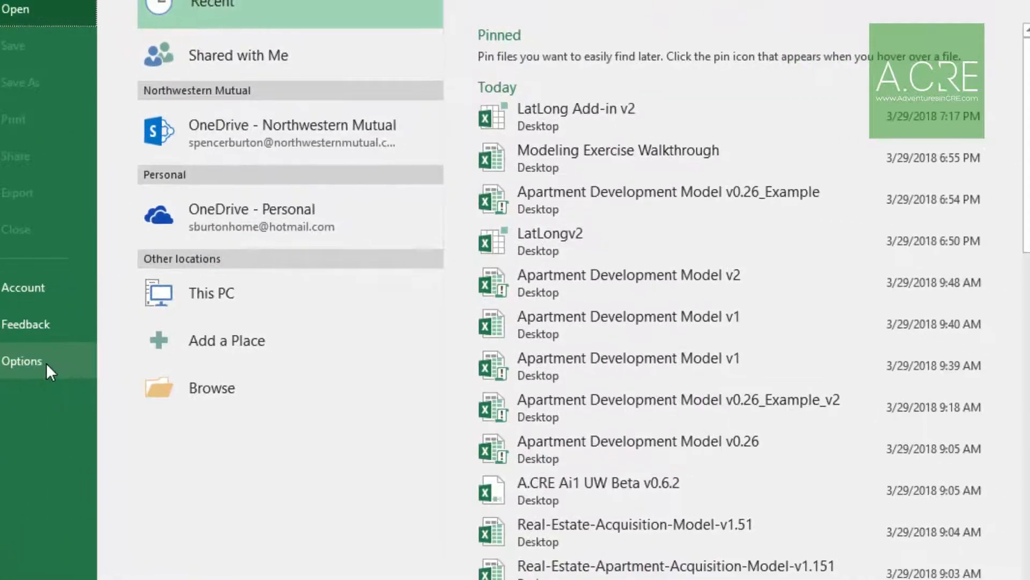
{"action": "left_click", "coordinate": [46, 364]}
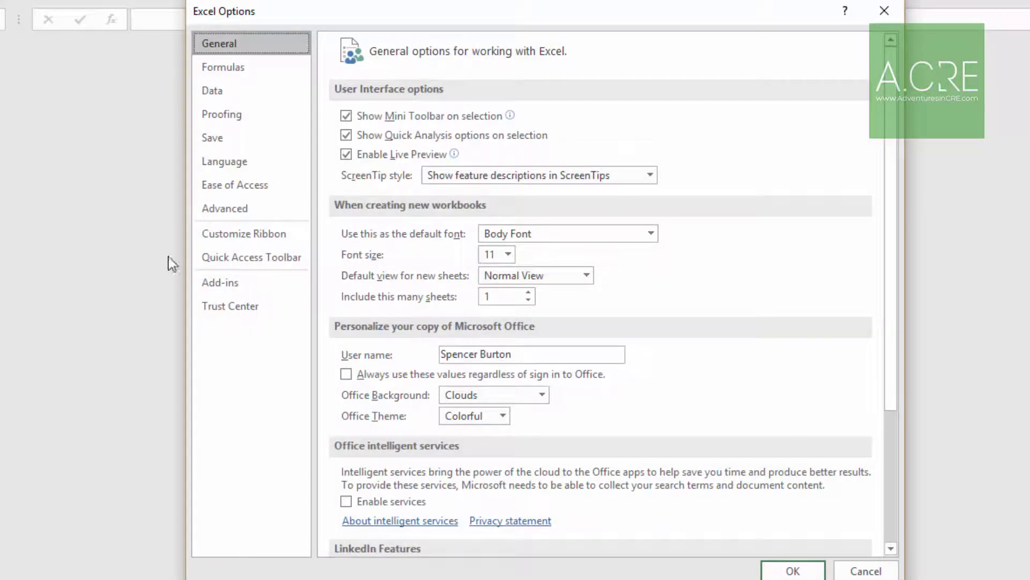
{"action": "left_click", "coordinate": [231, 236]}
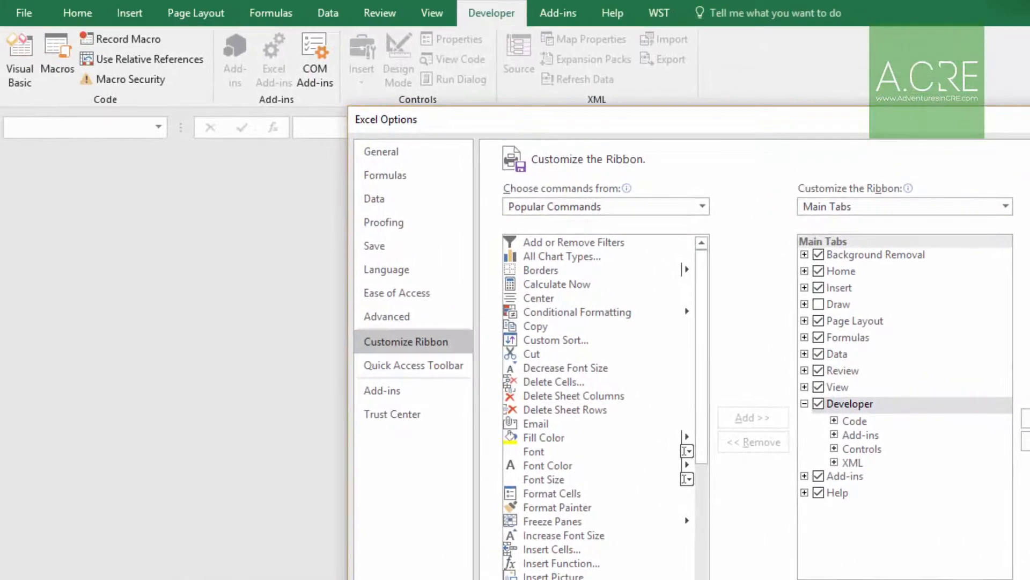
{"action": "left_click", "coordinate": [805, 573]}
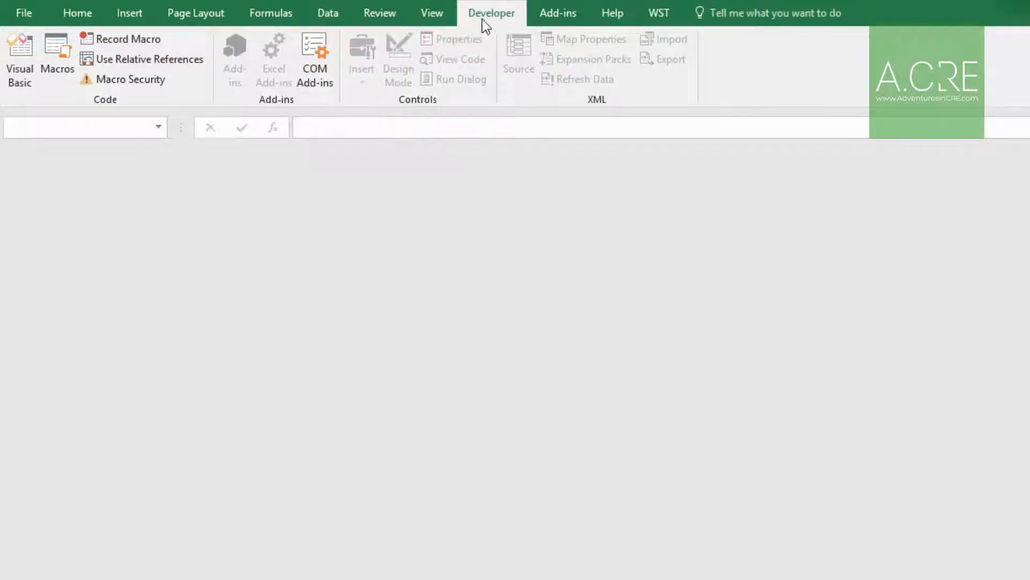
Open the Visual Basic editor and look through the GetCoordinates function code in the add-in's Module1.
{"action": "left_click", "coordinate": [22, 69]}
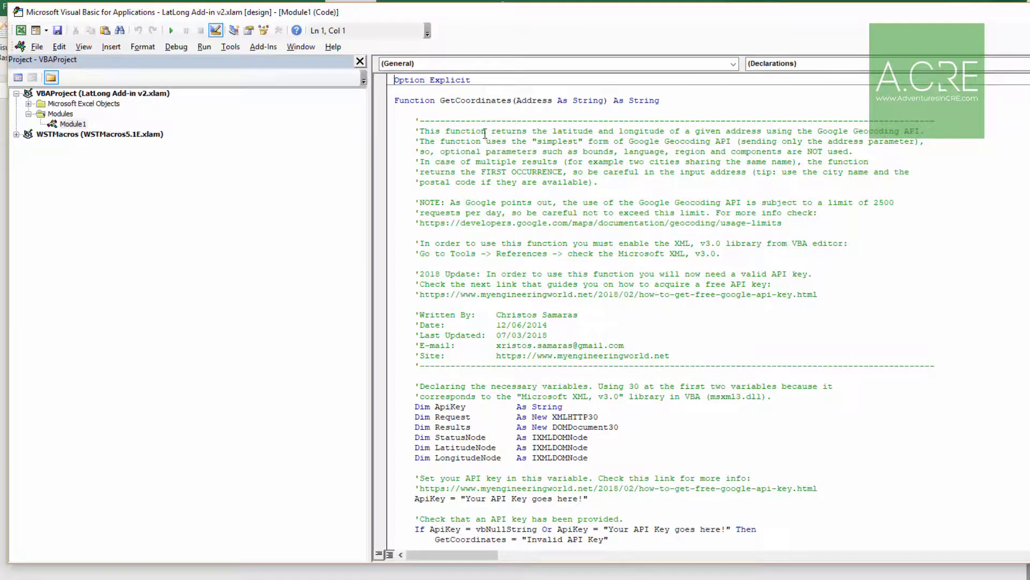
{"action": "left_click", "coordinate": [392, 81]}
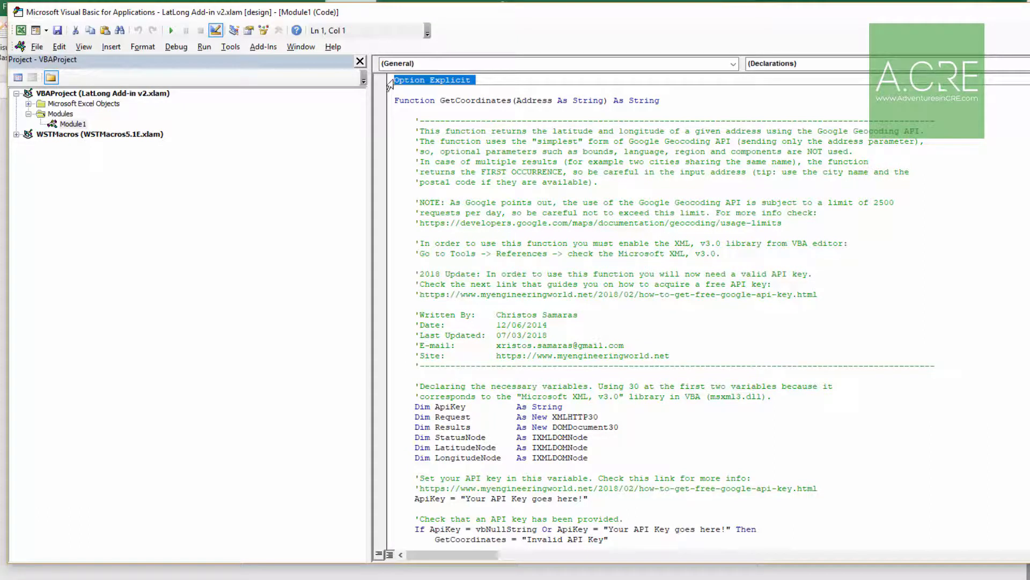
{"action": "left_click", "coordinate": [400, 88]}
{"action": "left_click_drag", "start_coordinate": [396, 80], "coordinate": [823, 509]}
{"action": "scroll", "coordinate": [736, 406], "scroll_direction": "up", "scroll_amount": 10}
{"action": "left_click", "coordinate": [652, 272]}
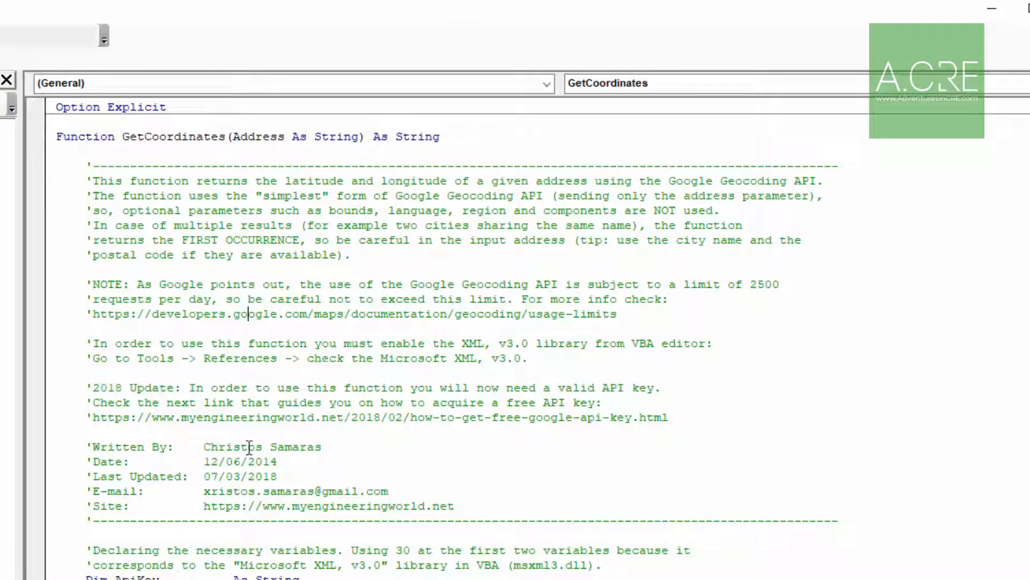
Examine the author credits, the 2018 Update note about API keys and the variable declarations in the GetCoordinates code.
{"action": "left_click", "coordinate": [388, 492]}
{"action": "left_click", "coordinate": [307, 491]}
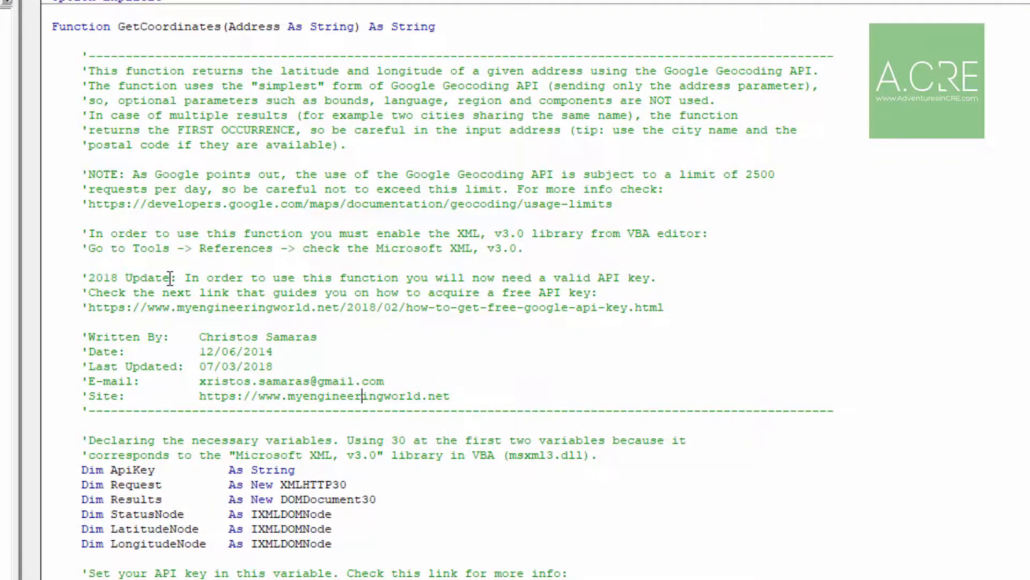
{"action": "left_click_drag", "start_coordinate": [170, 278], "coordinate": [101, 279]}
{"action": "left_click", "coordinate": [251, 291]}
{"action": "left_click_drag", "start_coordinate": [553, 278], "coordinate": [624, 277]}
{"action": "left_click", "coordinate": [656, 280]}
{"action": "scroll", "coordinate": [467, 310], "scroll_direction": "down", "scroll_amount": 1}
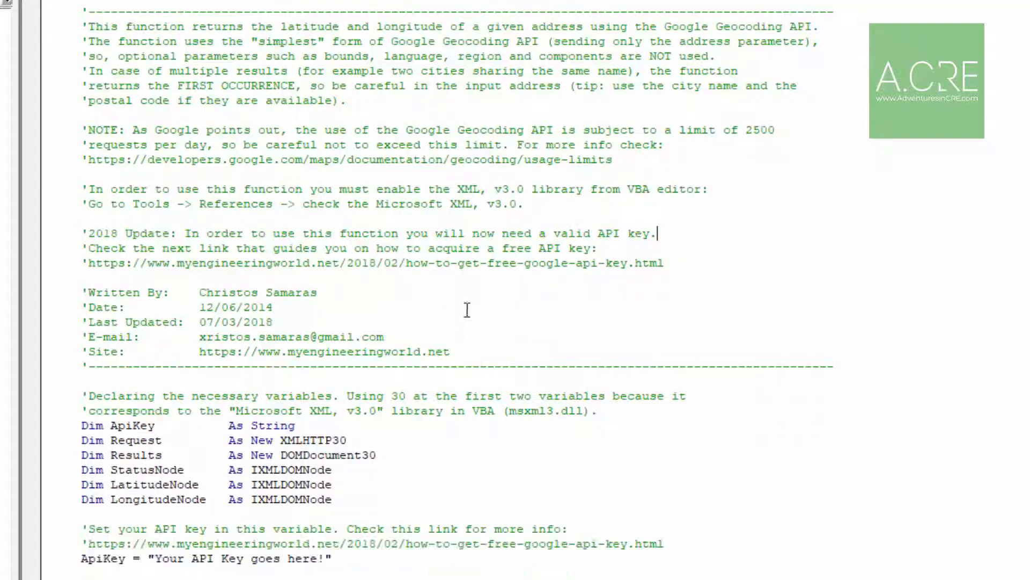
{"action": "scroll", "coordinate": [255, 143], "scroll_direction": "down", "scroll_amount": 1}
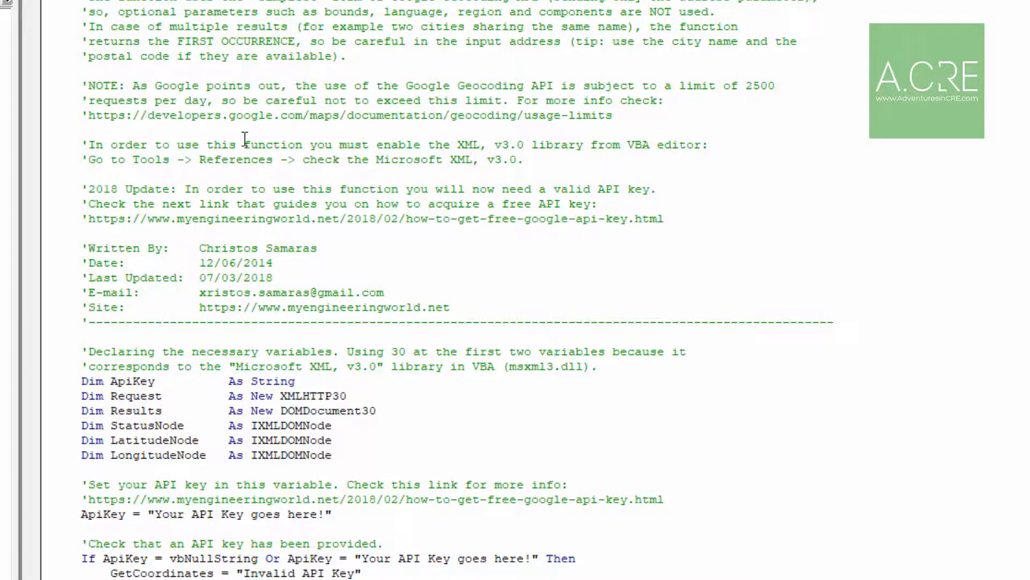
{"action": "scroll", "coordinate": [242, 161], "scroll_direction": "down", "scroll_amount": 4}
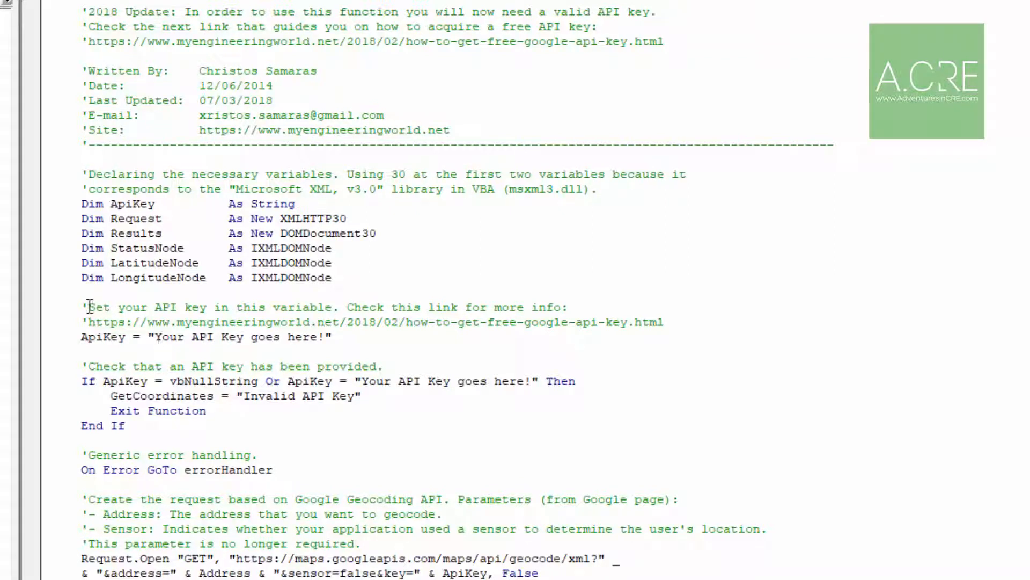
Replace the "Your API Key goes here!" placeholder in the ApiKey assignment with the copied API key.
{"action": "left_click_drag", "start_coordinate": [90, 307], "coordinate": [386, 322]}
{"action": "left_click", "coordinate": [405, 321]}
{"action": "left_click_drag", "start_coordinate": [81, 334], "coordinate": [334, 339]}
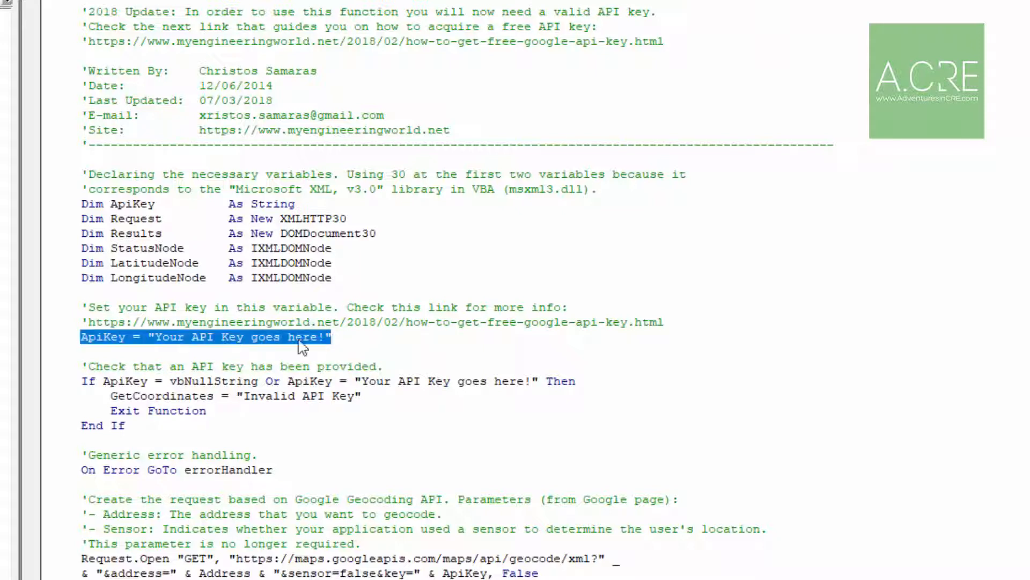
{"action": "left_click", "coordinate": [207, 337]}
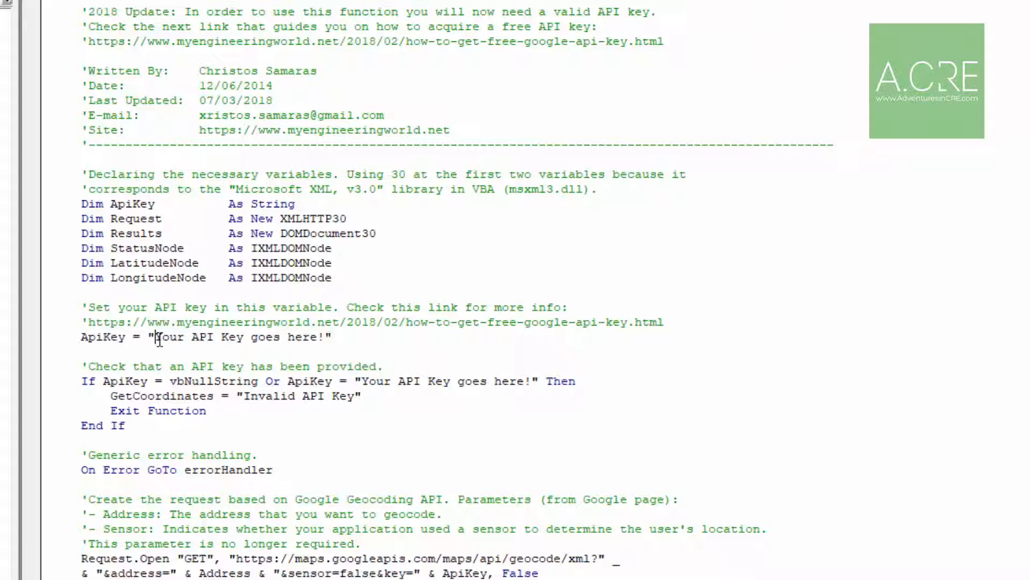
{"action": "left_click_drag", "start_coordinate": [158, 339], "coordinate": [325, 341]}
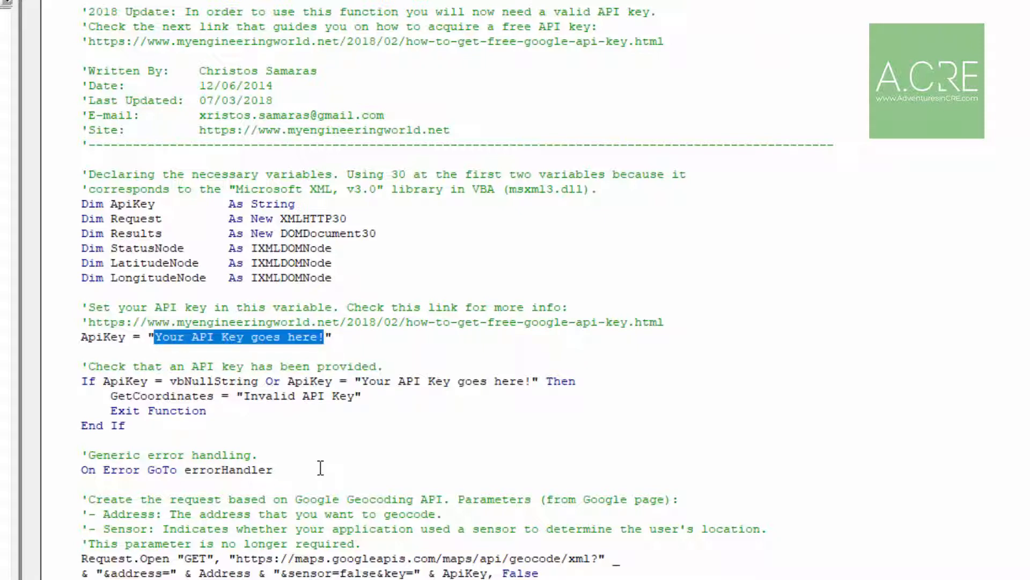
{"action": "key", "text": "ctrl+v"}
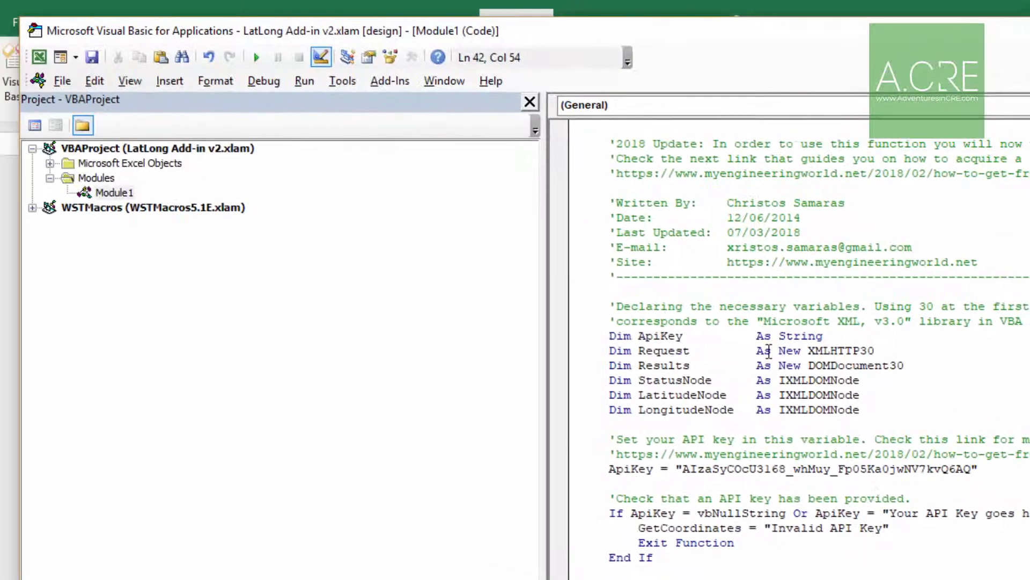
Save the changes to LatLong Add-in v2.xlam and close both the Visual Basic editor and Excel.
{"action": "left_click", "coordinate": [66, 78]}
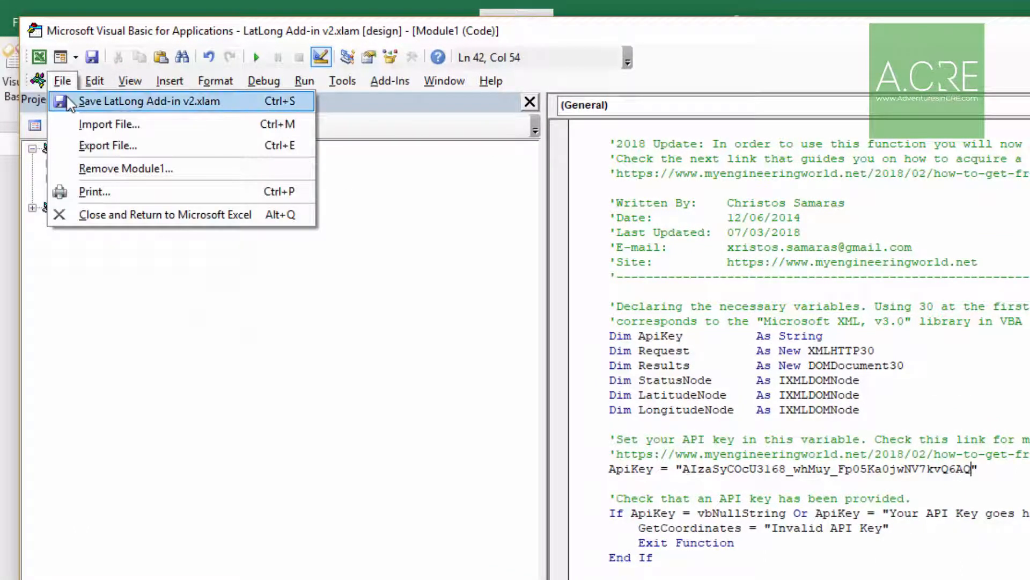
{"action": "left_click", "coordinate": [66, 100]}
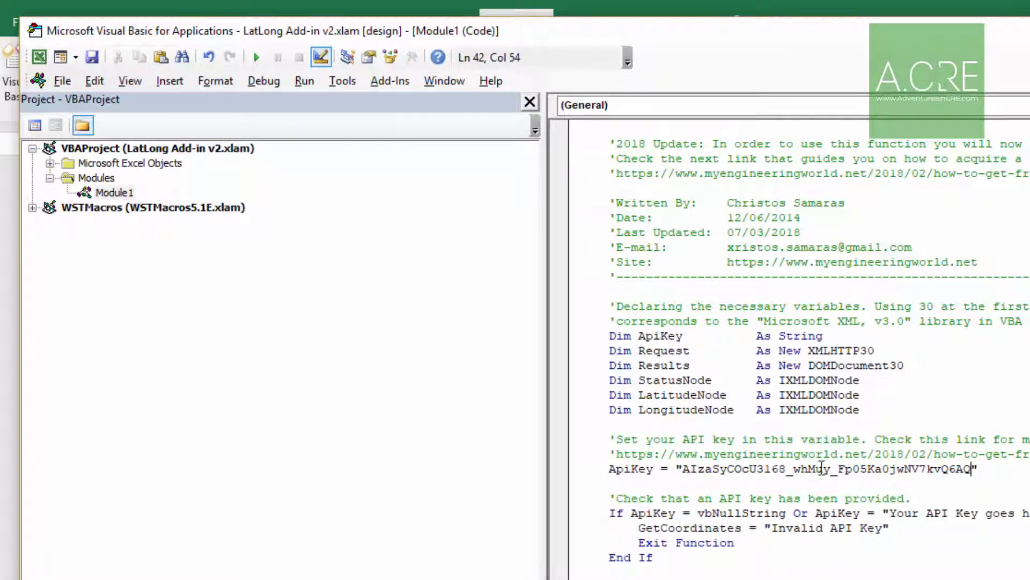
{"action": "left_click_drag", "start_coordinate": [976, 469], "coordinate": [684, 470]}
{"action": "left_click", "coordinate": [687, 473]}
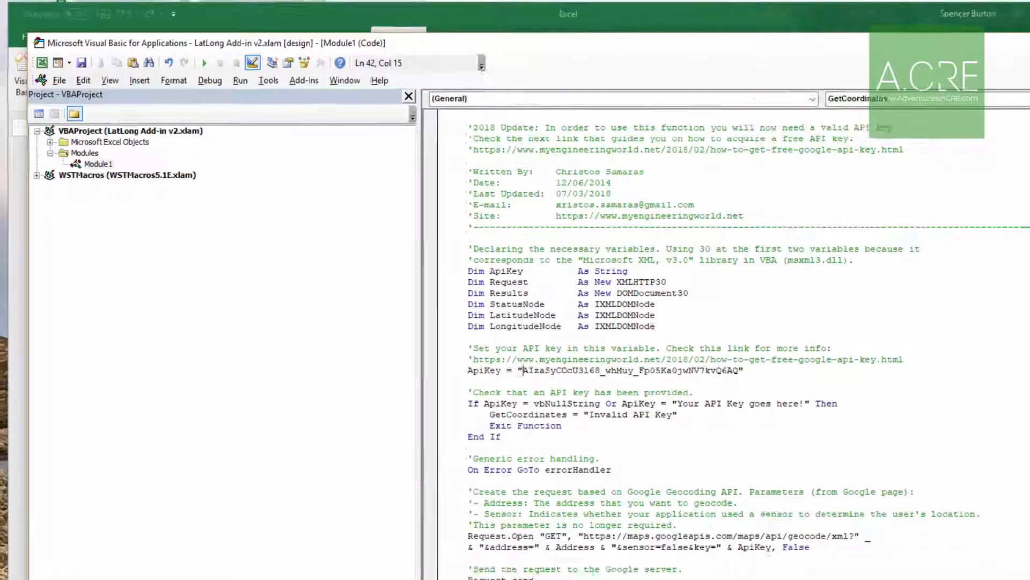
{"action": "left_click", "coordinate": [1012, 48]}
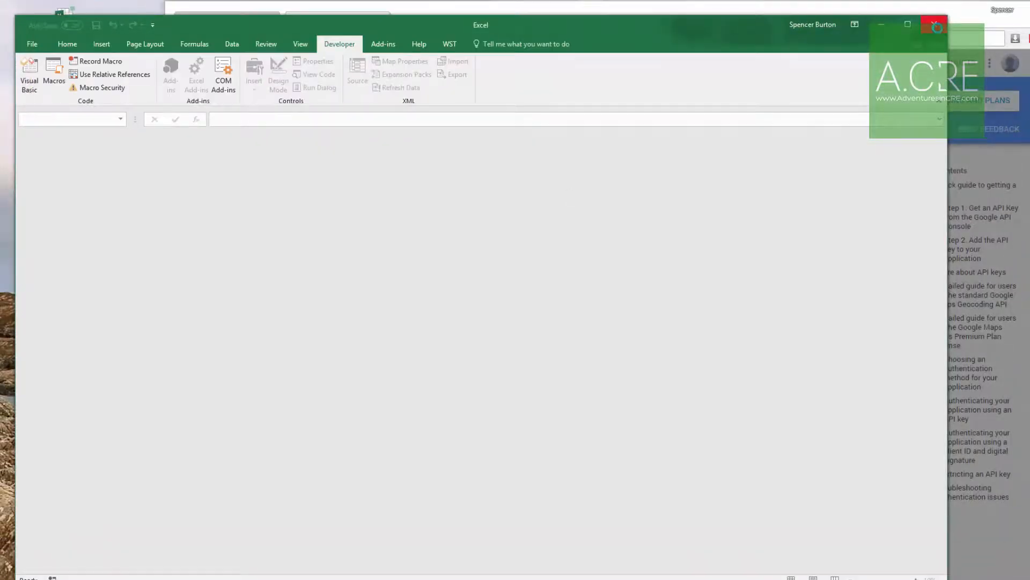
{"action": "left_click", "coordinate": [934, 24]}
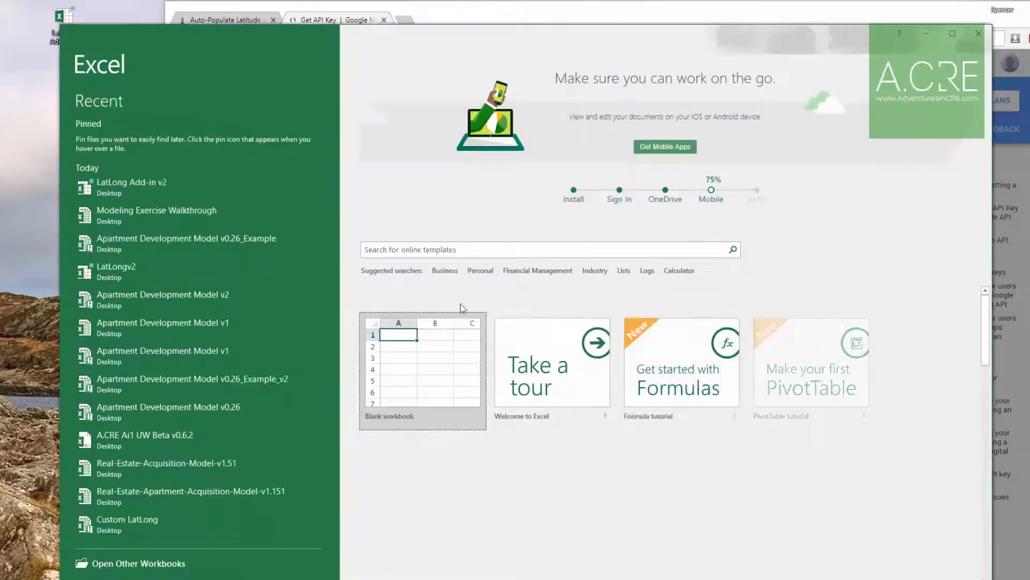
Start Excel with a blank workbook and open the file browser of the Excel Add-ins manager.
{"action": "left_click", "coordinate": [442, 352]}
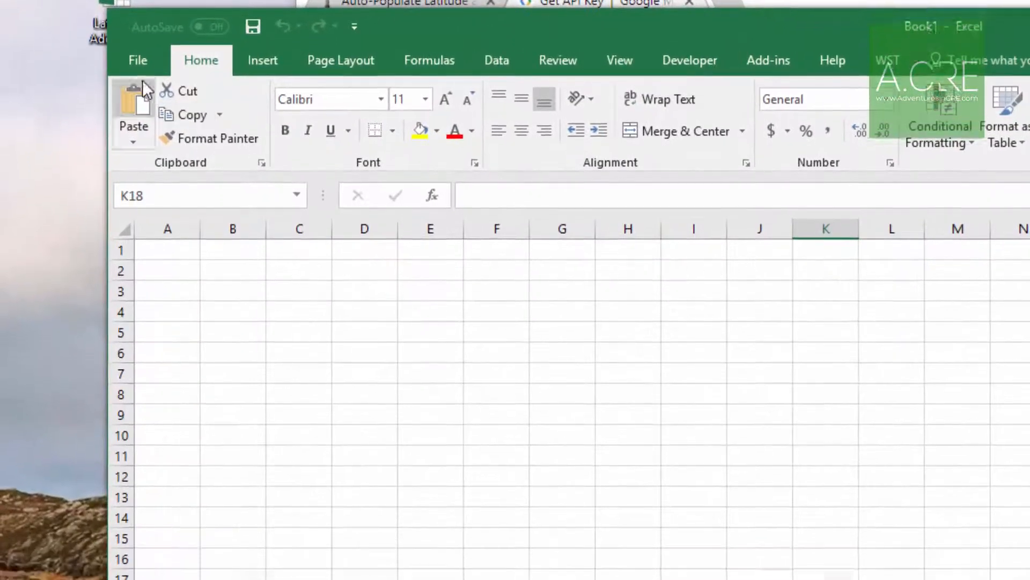
{"action": "left_click", "coordinate": [138, 96]}
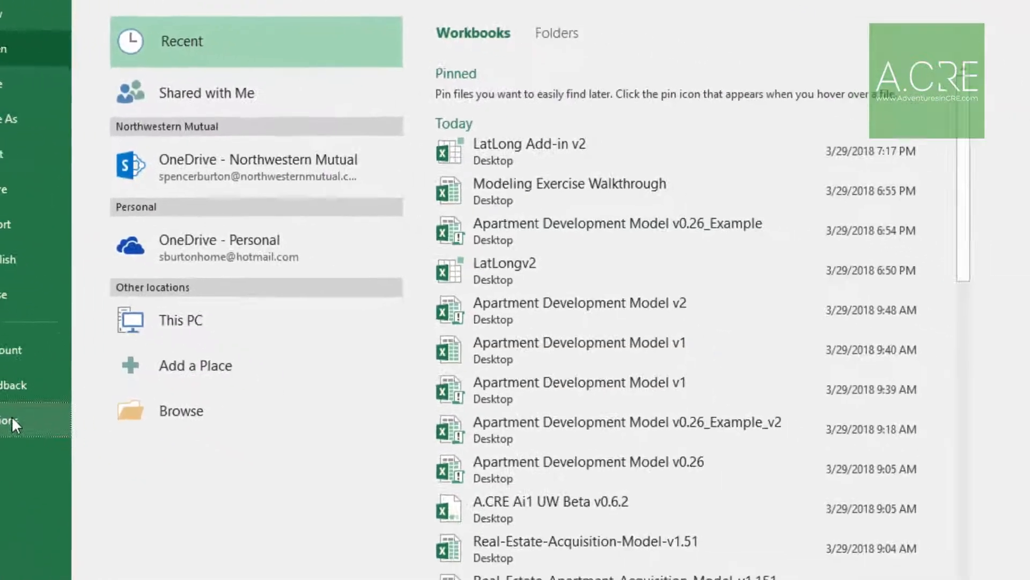
{"action": "left_click", "coordinate": [163, 490]}
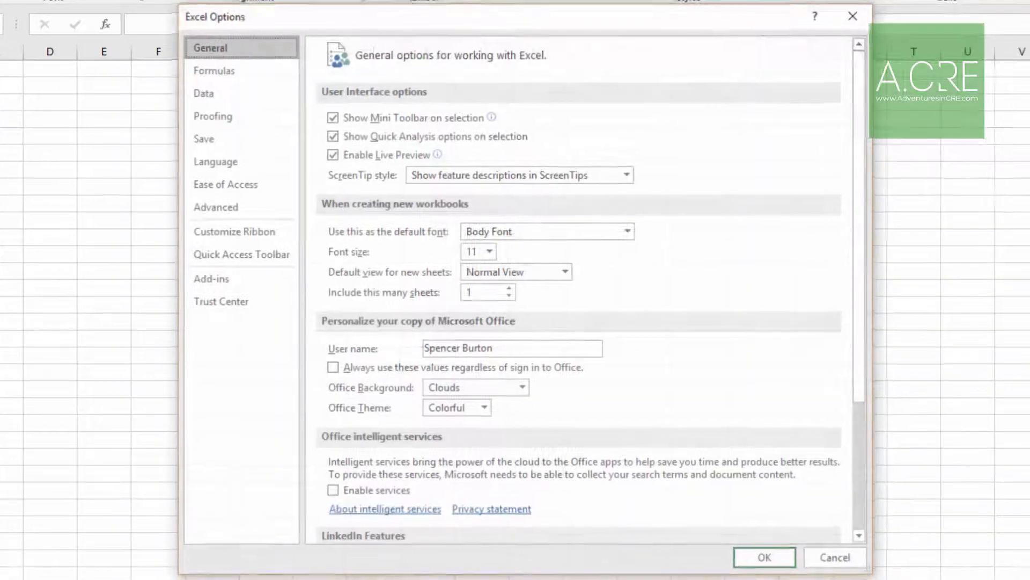
{"action": "left_click", "coordinate": [209, 277]}
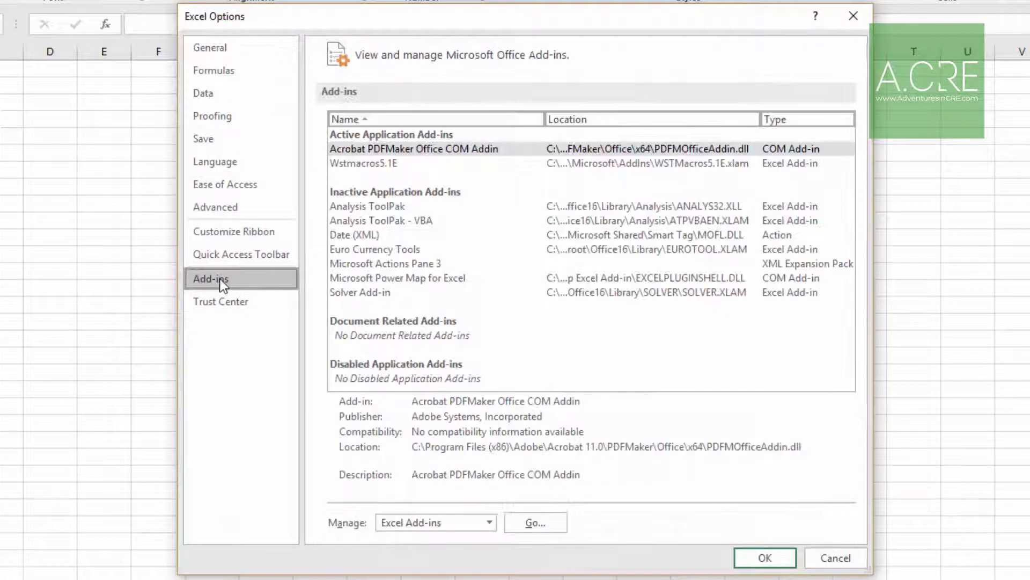
{"action": "left_click", "coordinate": [537, 522]}
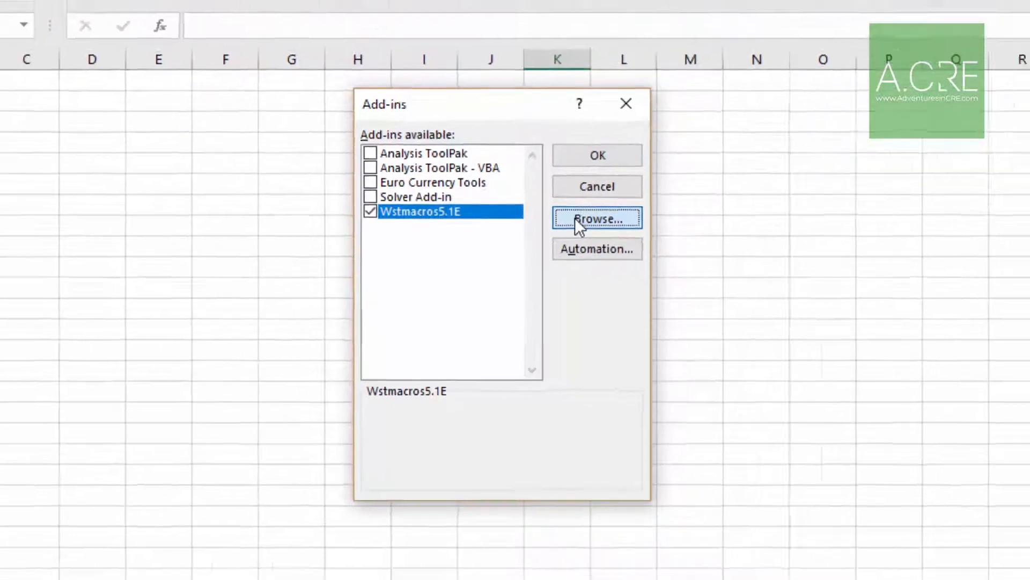
{"action": "left_click", "coordinate": [606, 193]}
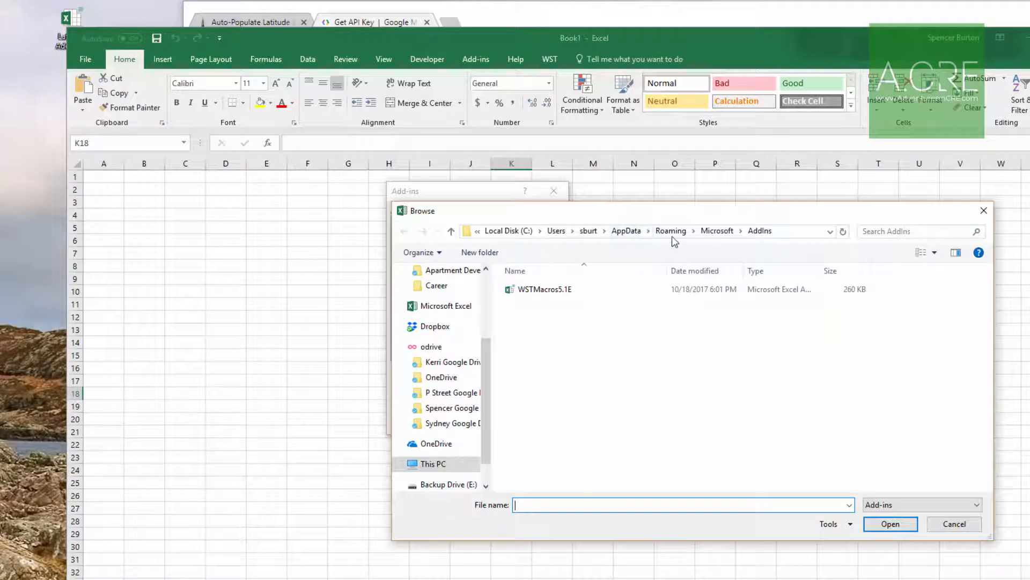
Move the LatLong Add-in v2 file from the desktop into the Microsoft AddIns folder shown in the Browse dialog.
{"action": "left_click_drag", "start_coordinate": [659, 218], "coordinate": [628, 198]}
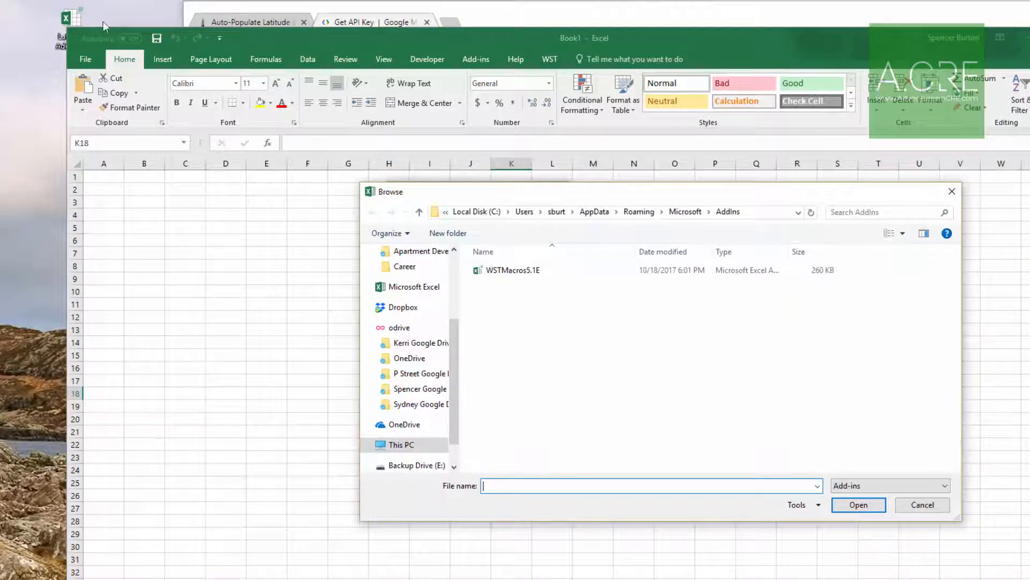
{"action": "left_click_drag", "start_coordinate": [74, 20], "coordinate": [33, 20]}
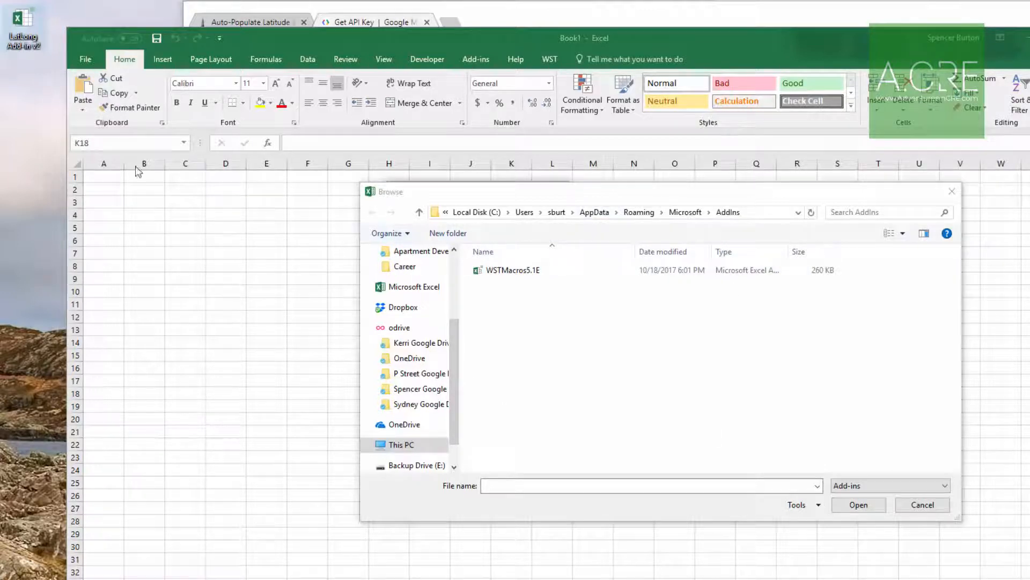
{"action": "left_click_drag", "start_coordinate": [19, 26], "coordinate": [547, 364]}
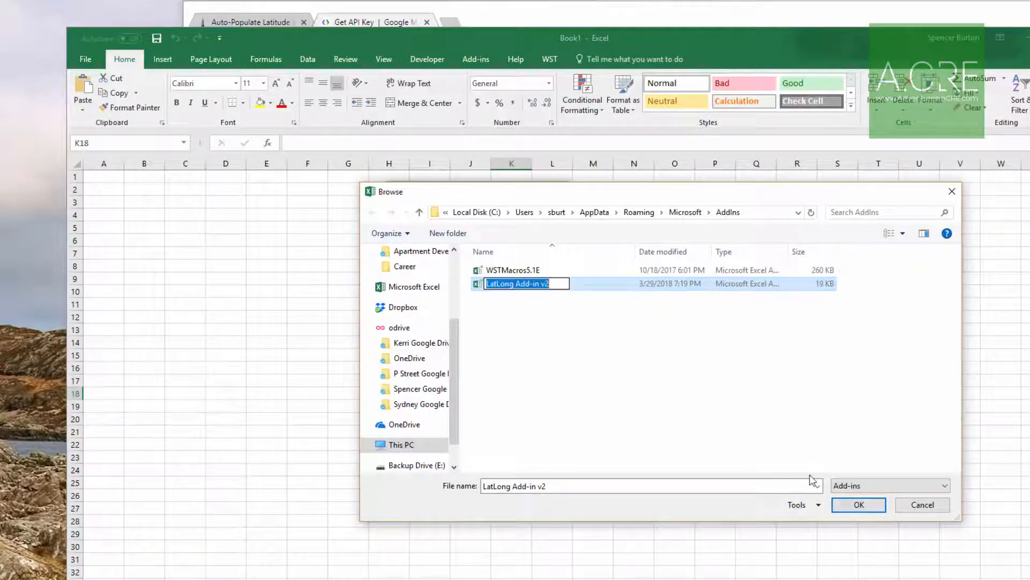
Load LatLong Add-in v2 as an active Excel add-in and restart Excel with a blank workbook.
{"action": "left_click", "coordinate": [861, 506]}
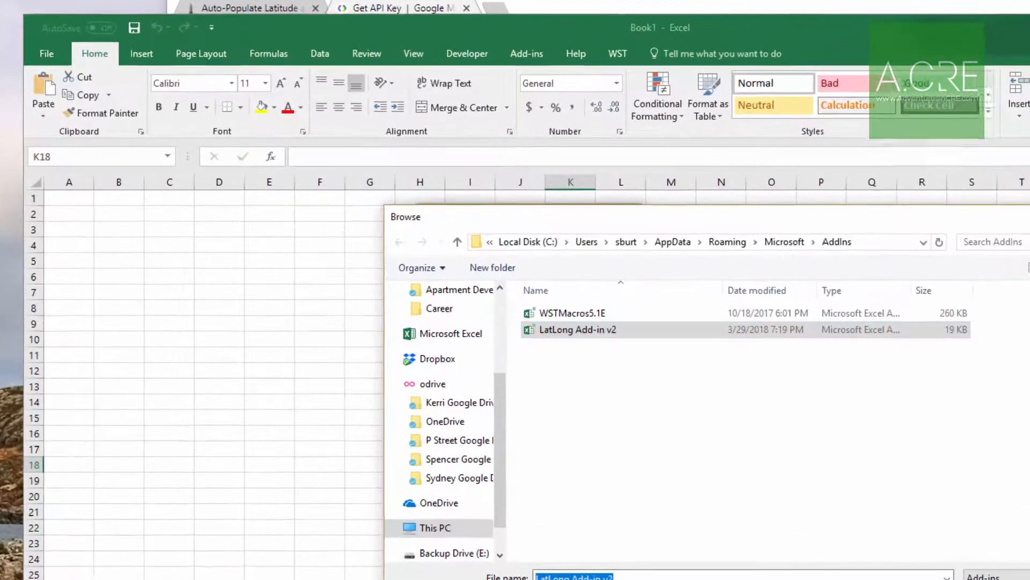
{"action": "left_click", "coordinate": [904, 535]}
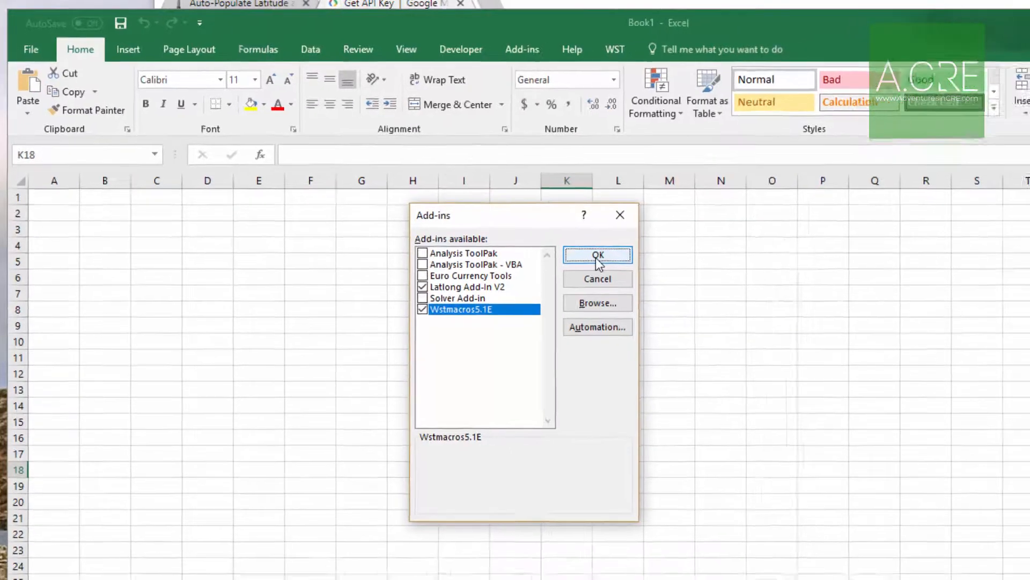
{"action": "left_click", "coordinate": [625, 267]}
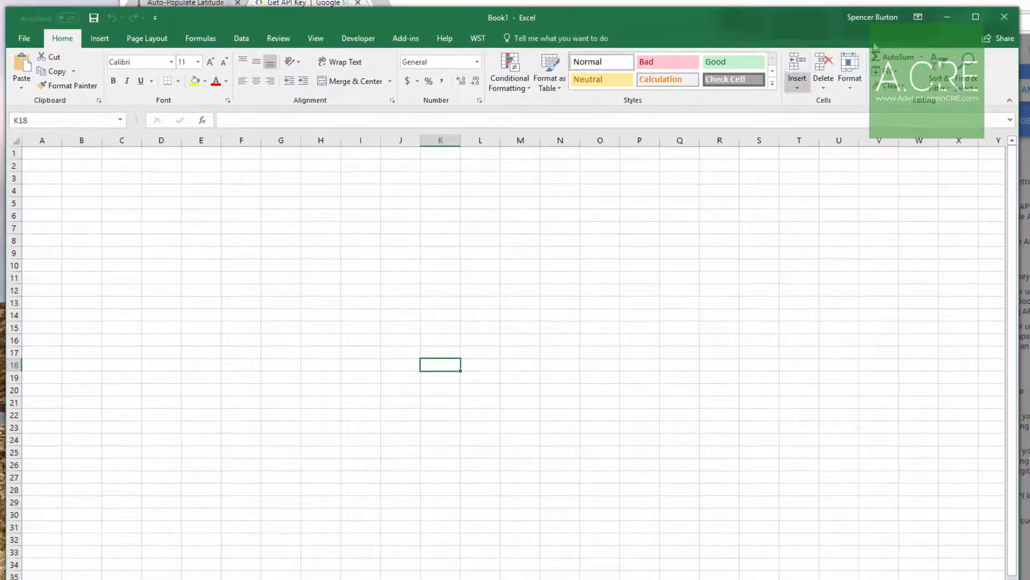
{"action": "left_click", "coordinate": [994, 21]}
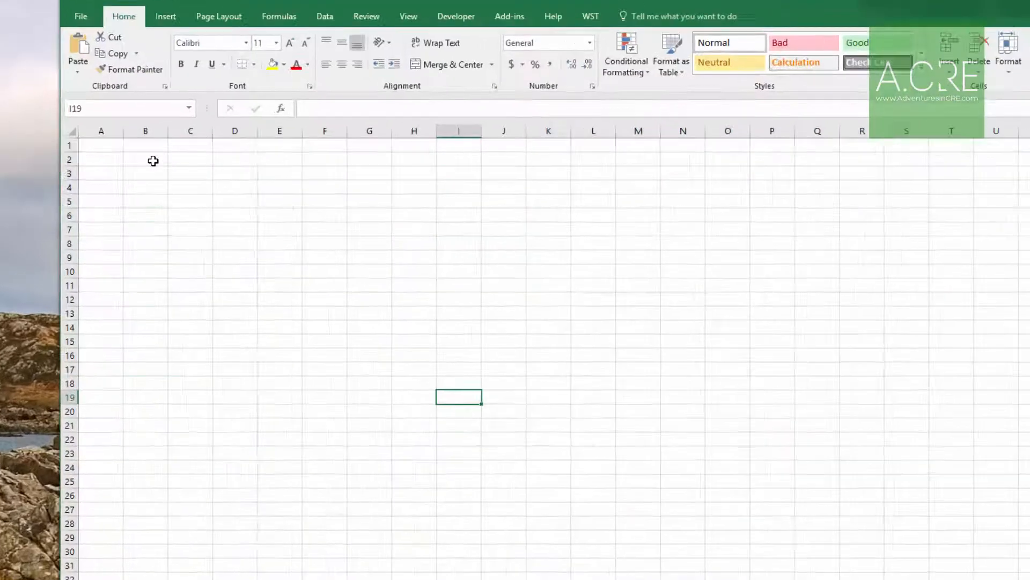
Start a "=get" formula in cell B2 to check for the add-in's latitude and longitude functions, and cancel the entry.
{"action": "left_click", "coordinate": [147, 159]}
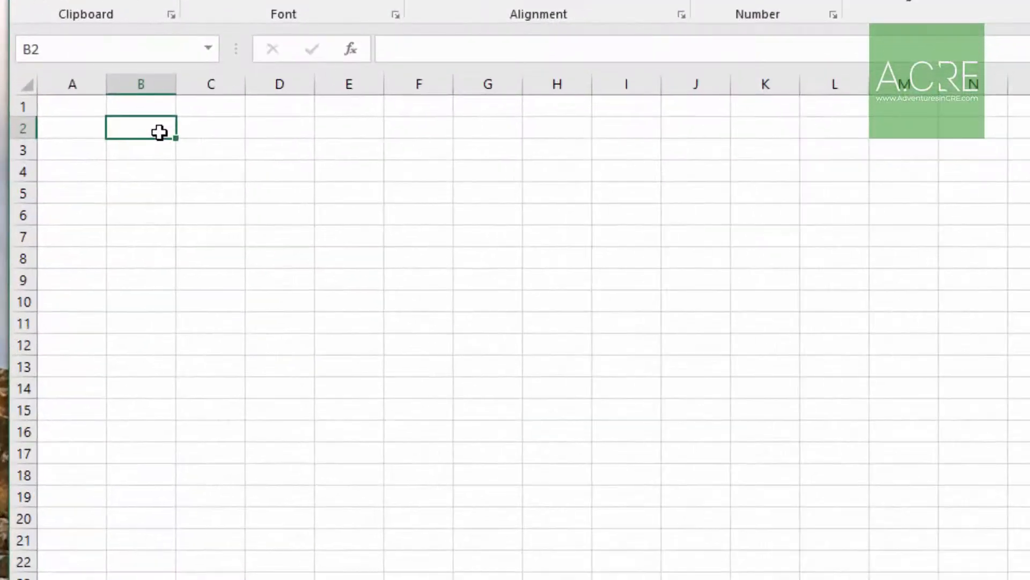
{"action": "type", "text": "=get"}
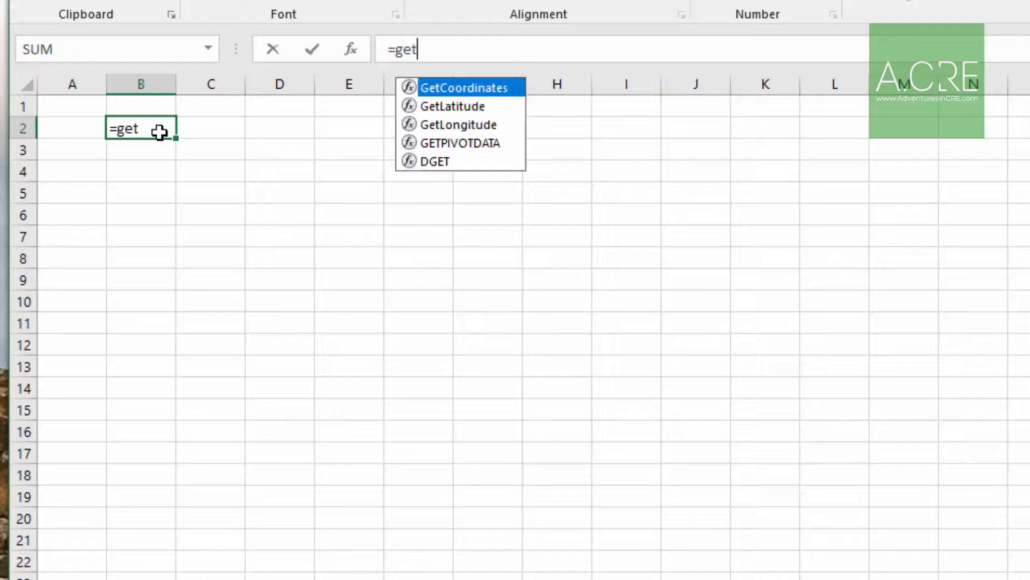
{"action": "key", "text": "Down"}
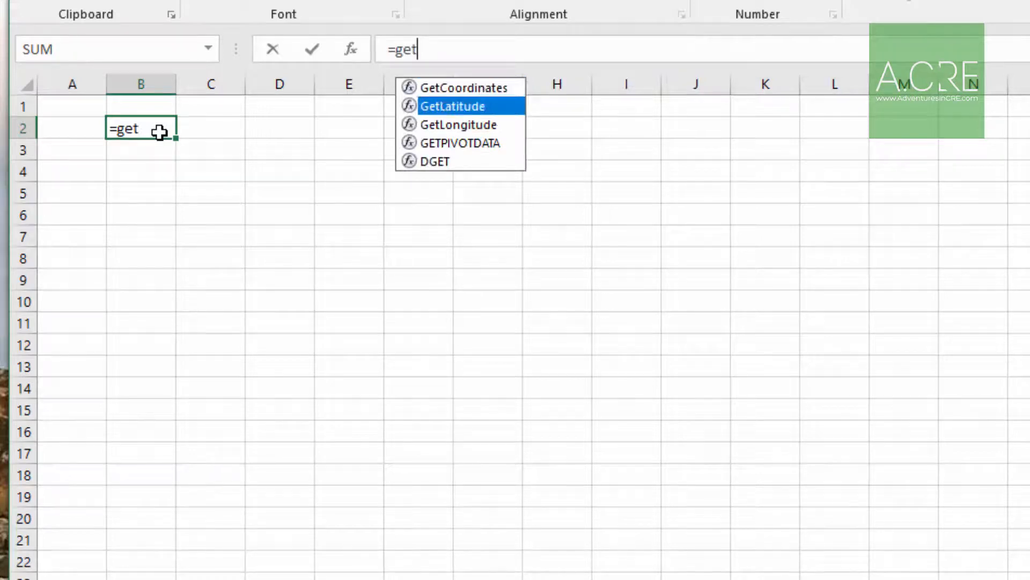
{"action": "key", "text": "Down"}
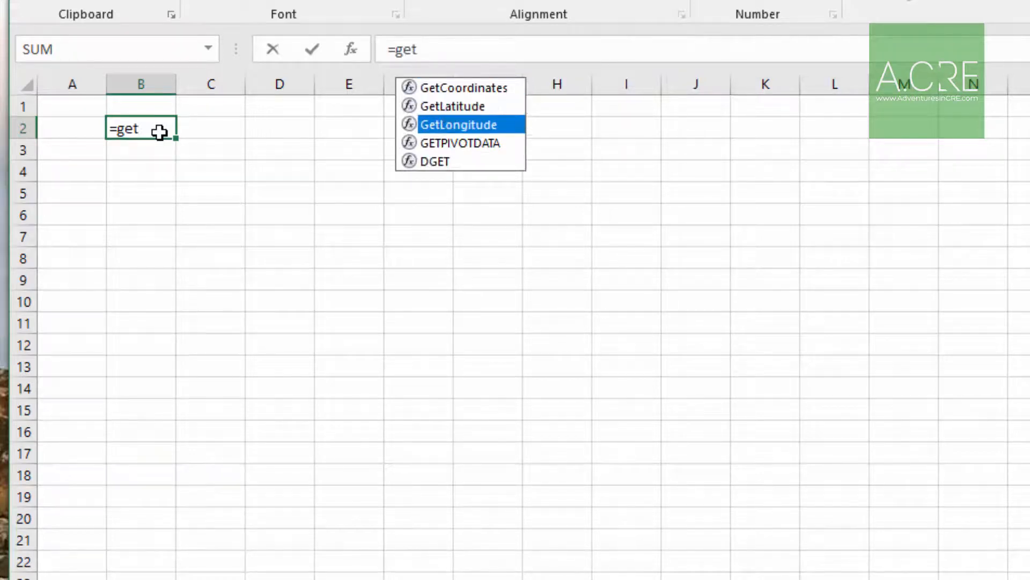
{"action": "key", "text": "Escape"}
{"action": "key", "text": "Escape"}
Enter a sample street address with city, state and ZIP code in cell B2.
{"action": "key", "text": "Down"}
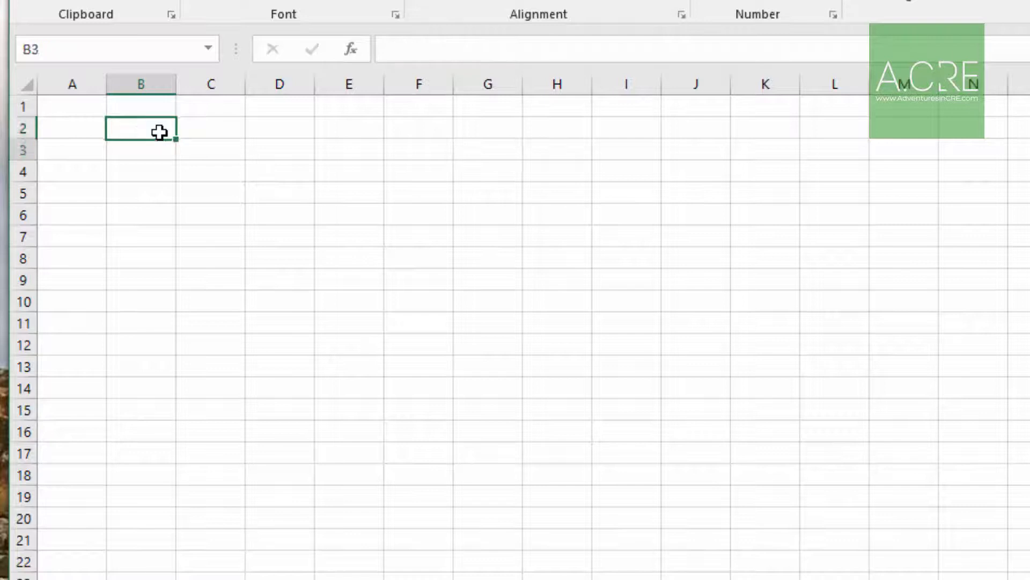
{"action": "key", "text": "Up"}
{"action": "type", "text": "555"}
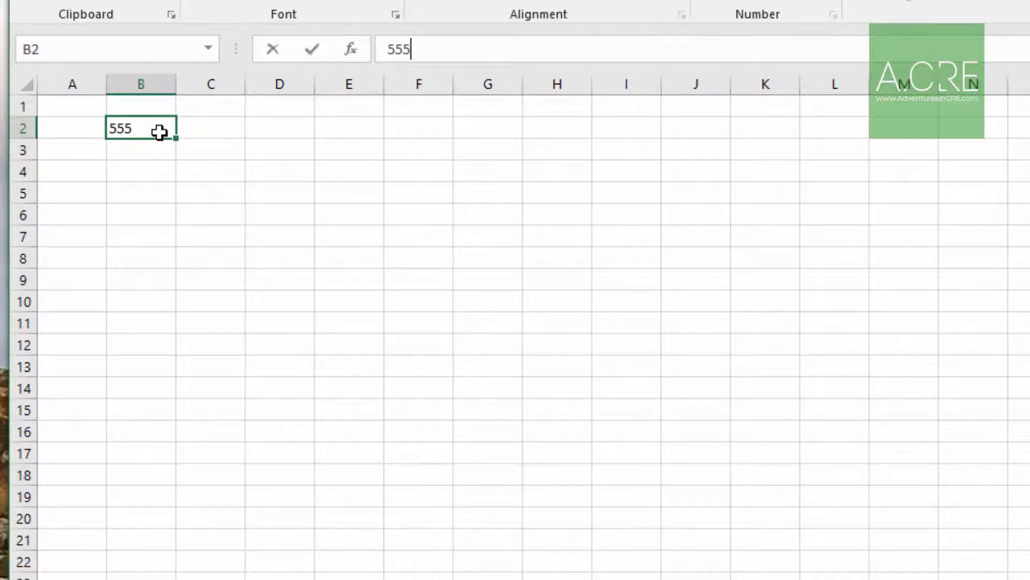
{"action": "type", "text": " Main"}
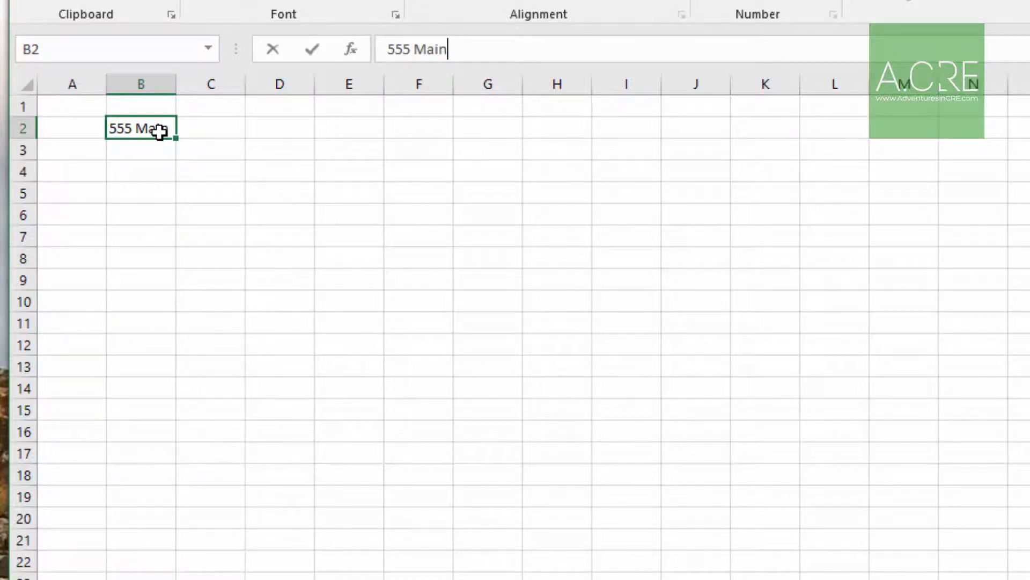
{"action": "type", "text": ", "}
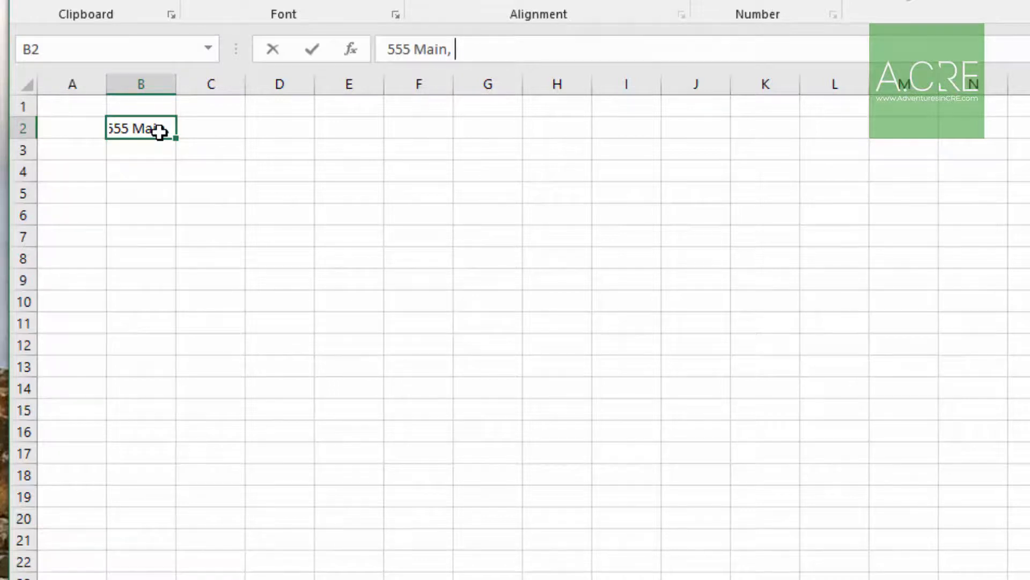
{"action": "type", "text": "New York, N"}
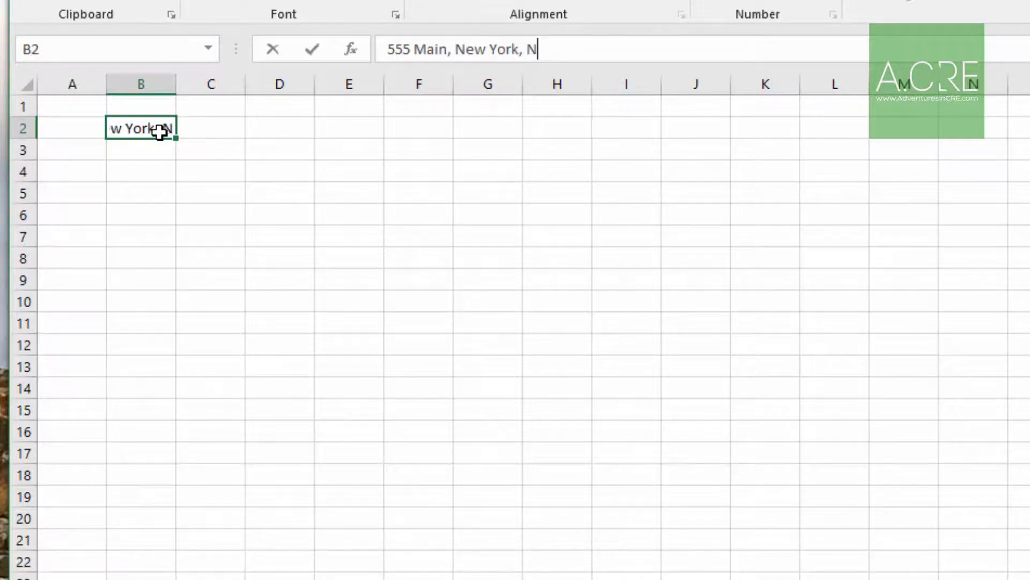
{"action": "type", "text": "Y 10010"}
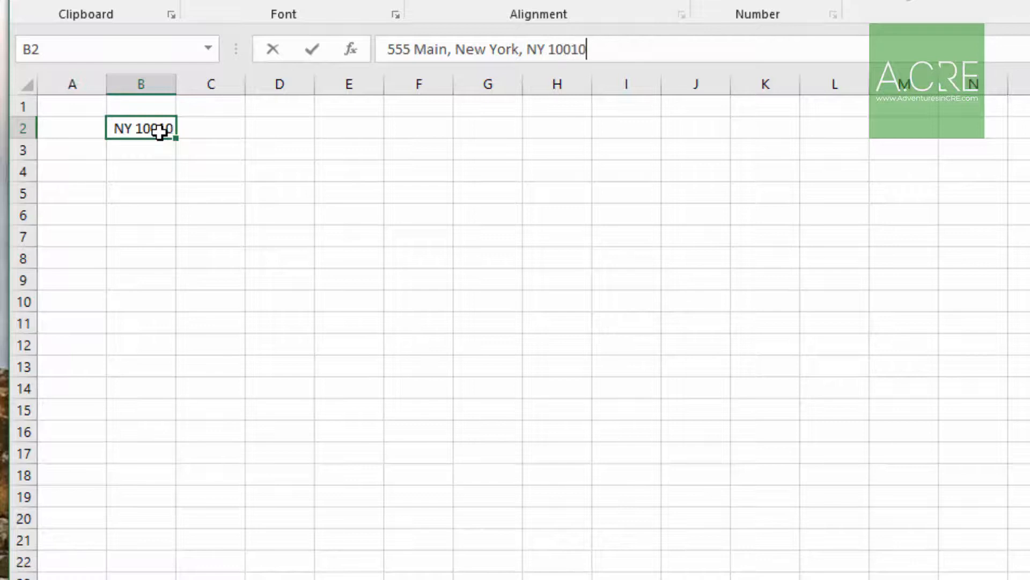
{"action": "key", "text": "Return"}
{"action": "key", "text": "Return"}
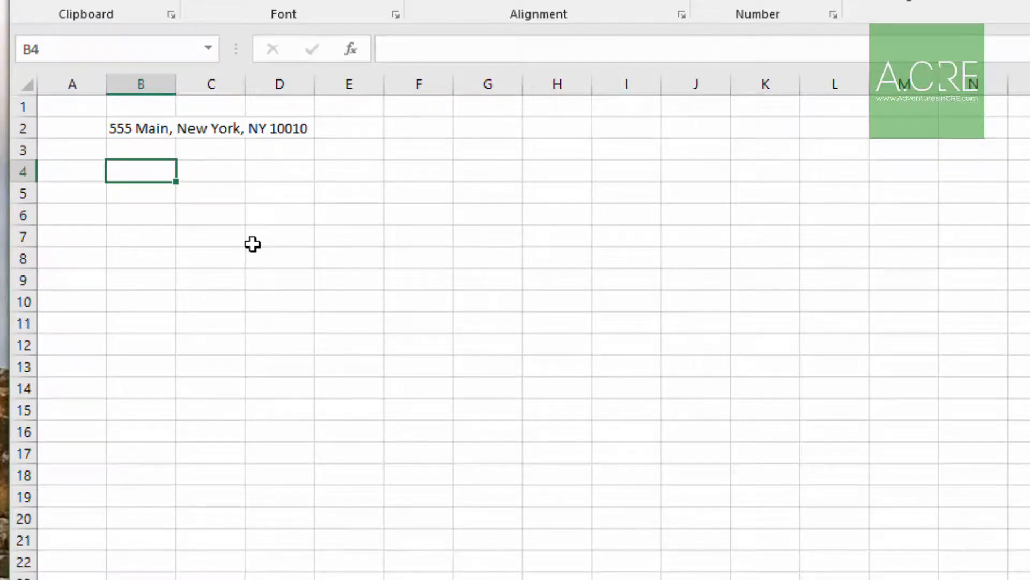
Enter a GetLatitude formula in cell B4 that refers to the address in B2.
{"action": "type", "text": "=getla"}
{"action": "key", "text": "Tab"}
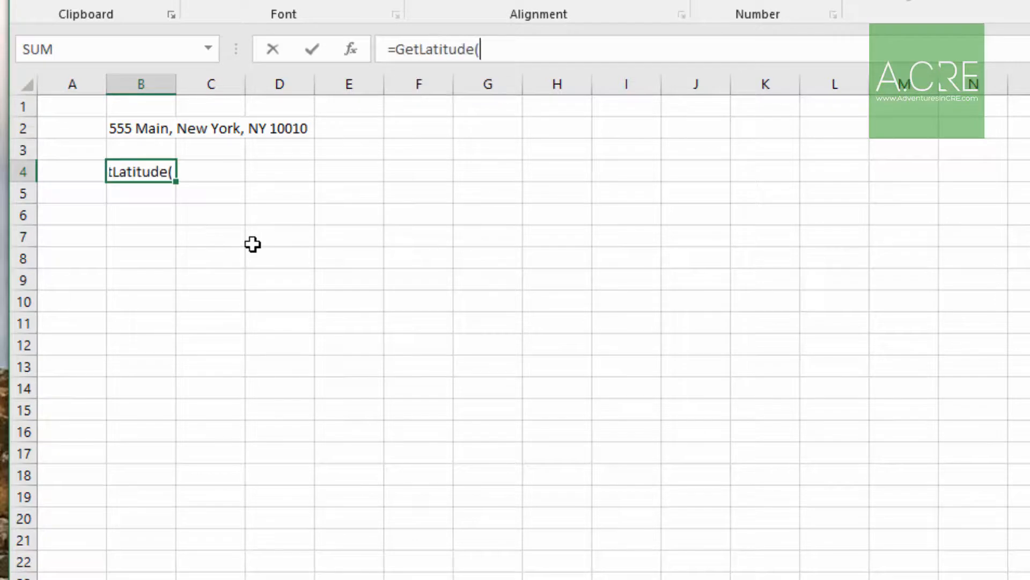
{"action": "key", "text": "Up"}
{"action": "key", "text": "Up"}
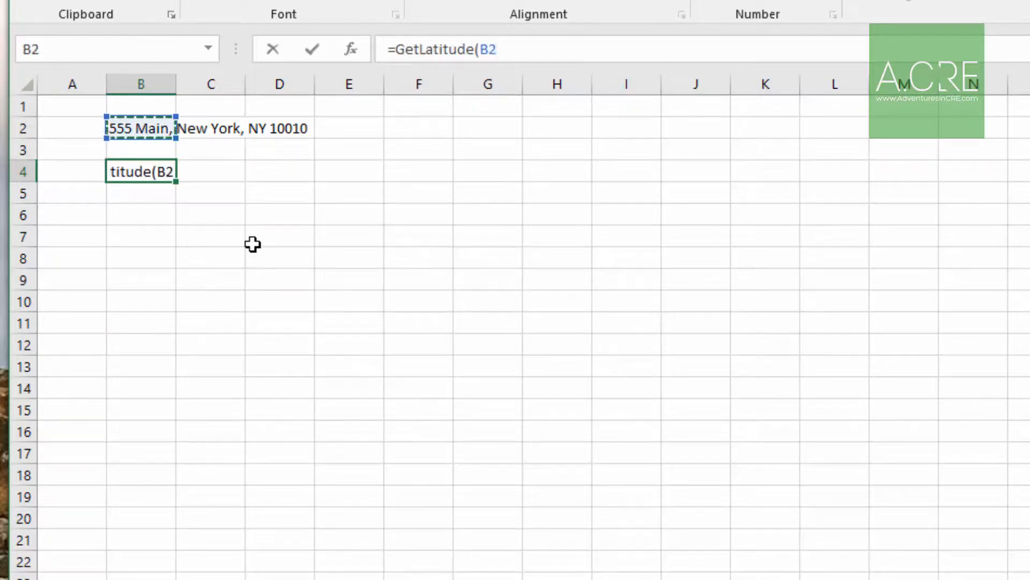
{"action": "key", "text": "Return"}
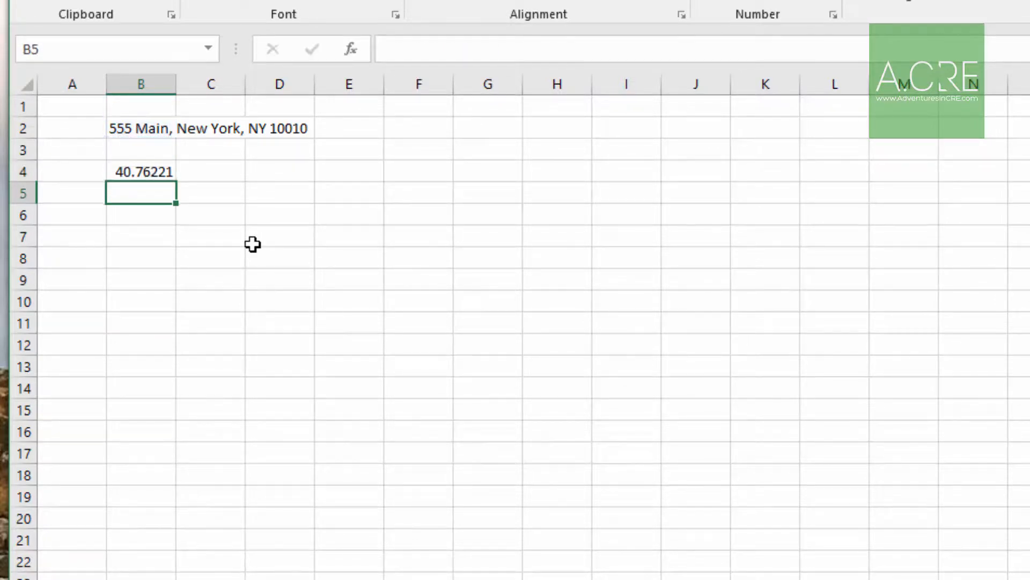
Enter a GetLongitude formula in cell B5 that refers to the address in B2.
{"action": "type", "text": "=getlongt"}
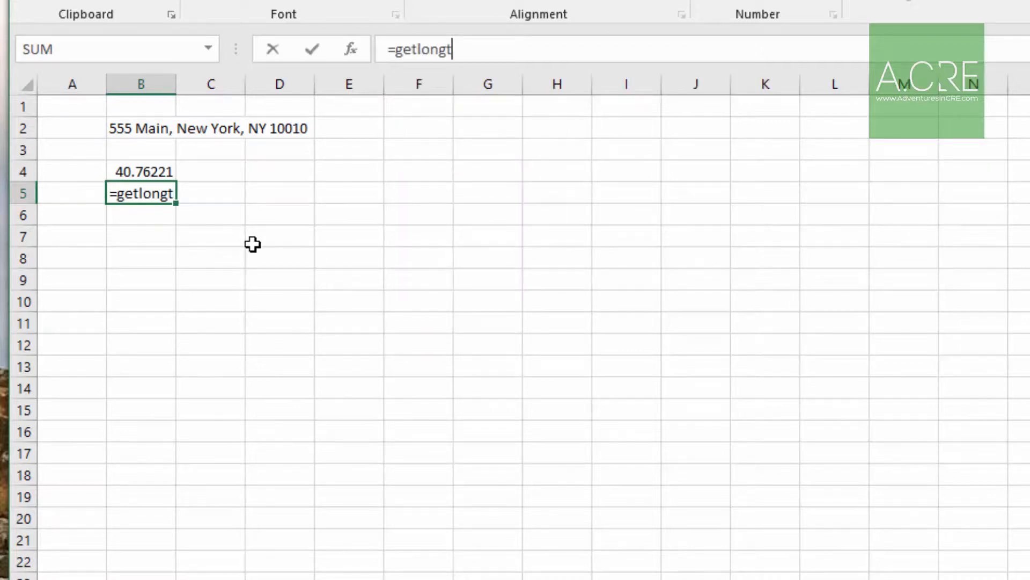
{"action": "key", "text": "BackSpace"}
{"action": "key", "text": "Tab"}
{"action": "key", "text": "Up"}
{"action": "key", "text": "Up"}
{"action": "key", "text": "Up"}
{"action": "key", "text": "Return"}
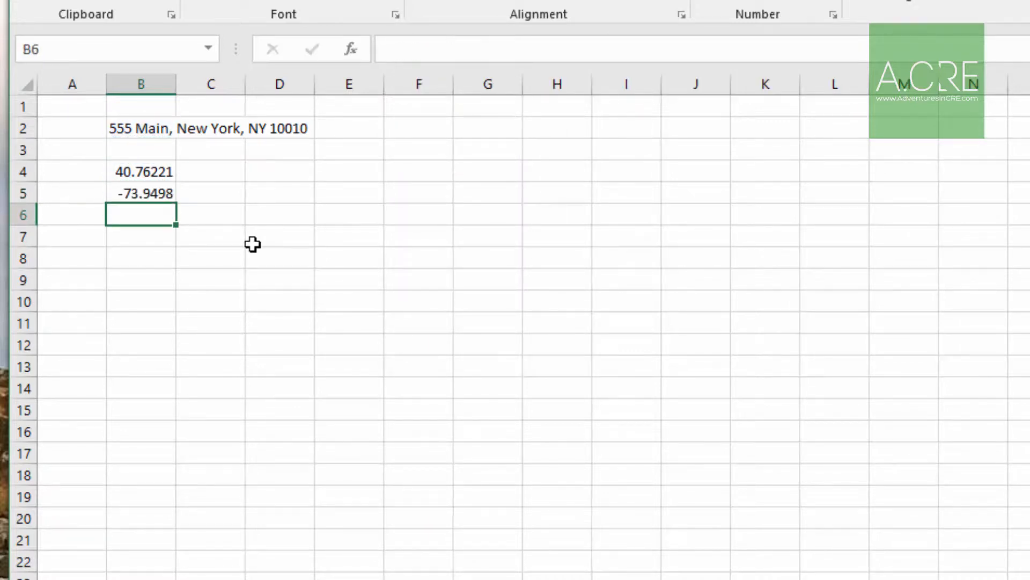
Enter the formula =GetCoordinates(B2) in cell B6 and select the three result cells B4:B6.
{"action": "type", "text": "=getcoor"}
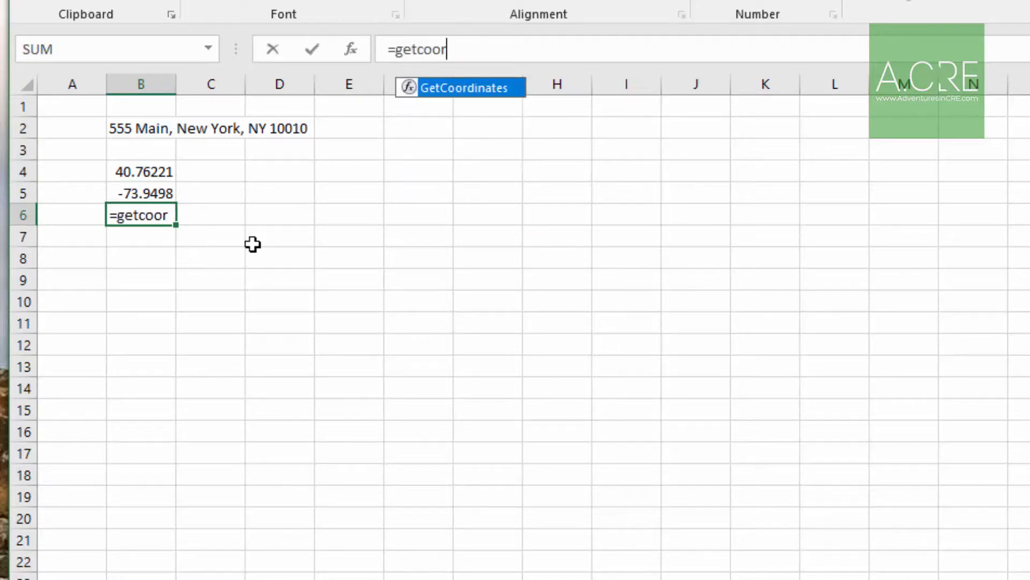
{"action": "key", "text": "Tab"}
{"action": "key", "text": "Up"}
{"action": "key", "text": "Up"}
{"action": "key", "text": "Up"}
{"action": "key", "text": "Up"}
{"action": "key", "text": "Return"}
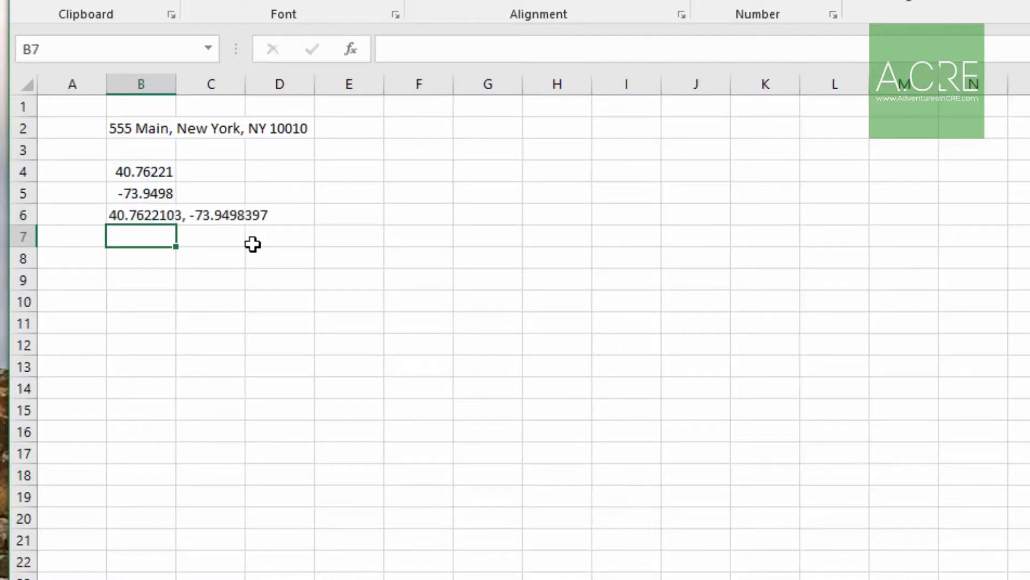
{"action": "key", "text": "Up"}
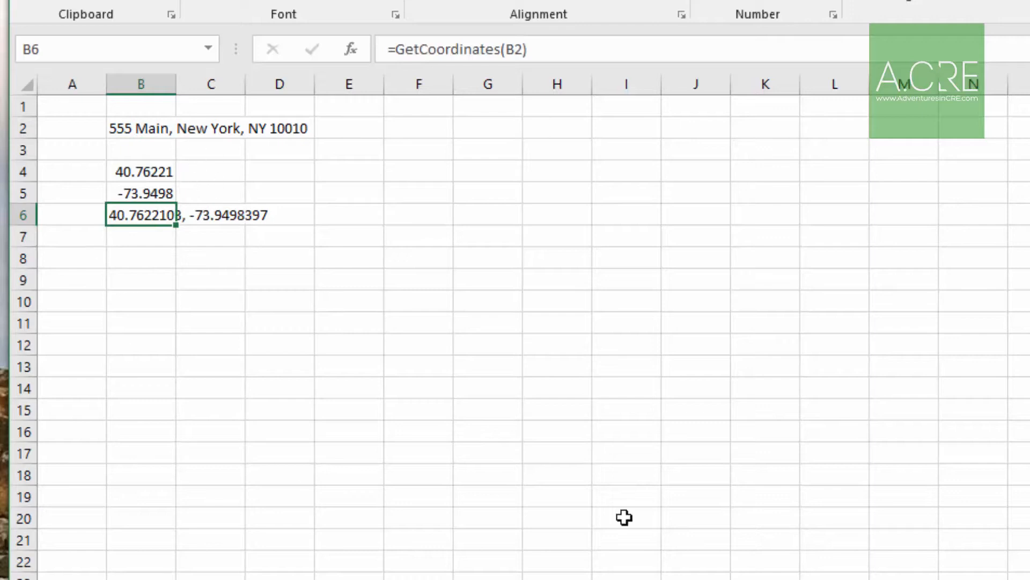
{"action": "left_click_drag", "start_coordinate": [160, 168], "coordinate": [145, 210]}
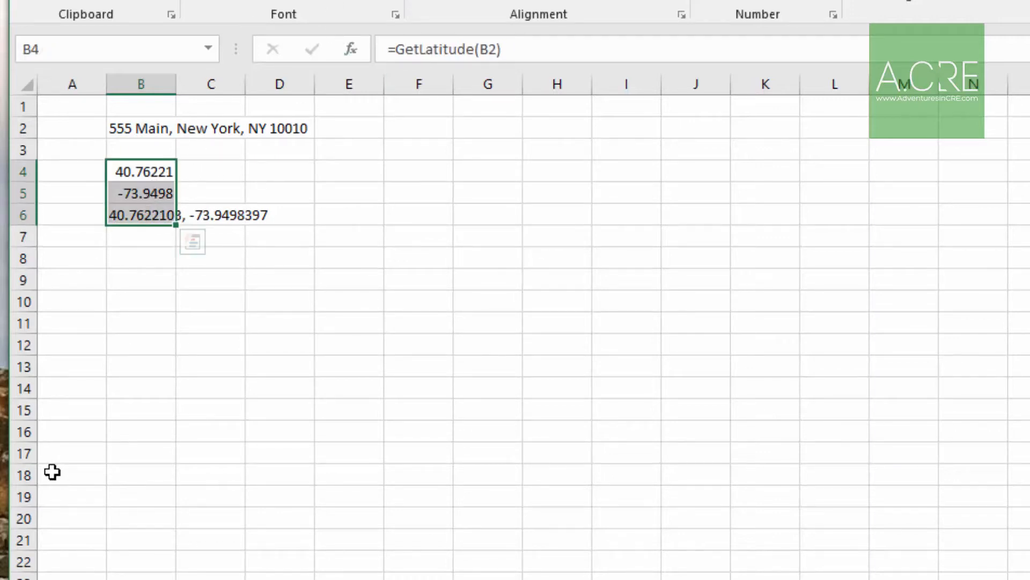